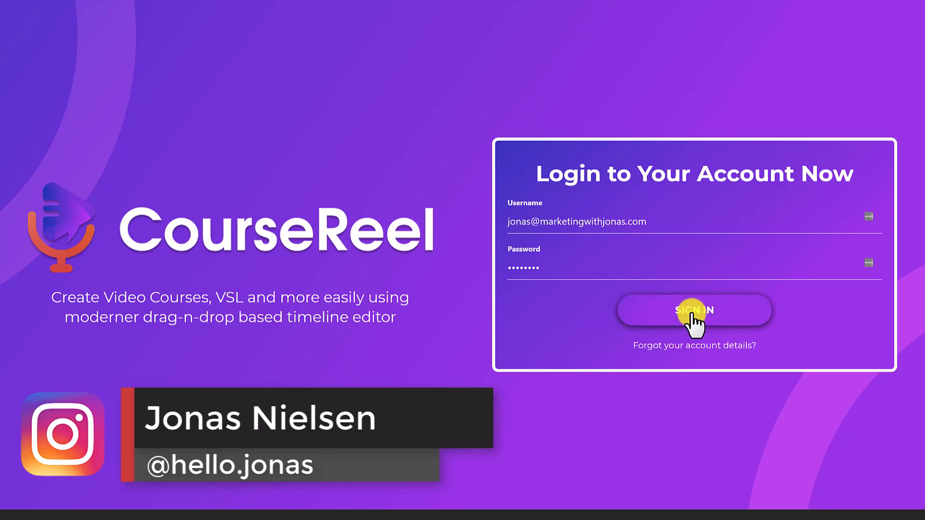
Sign in to CourseReel, let LastPass save the login, and dismiss Chrome's save-password bubble
left_click(732, 312)
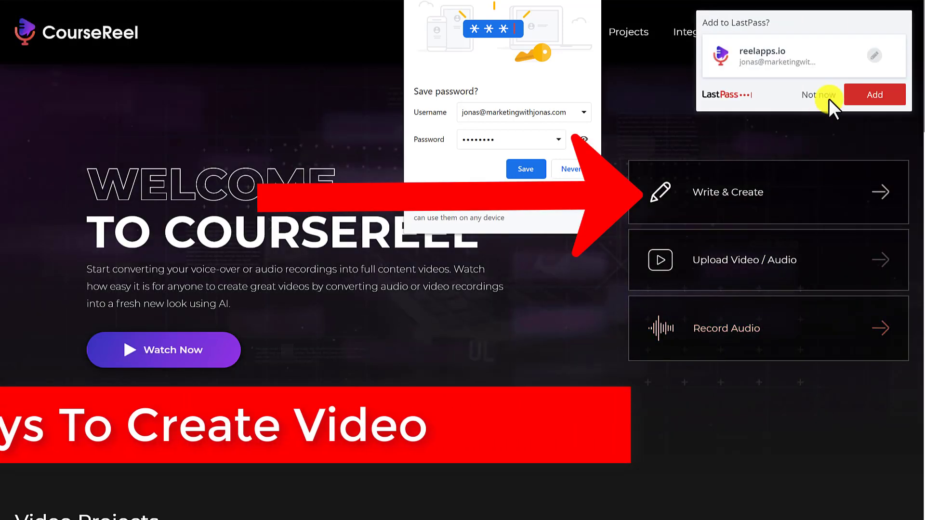
left_click(869, 95)
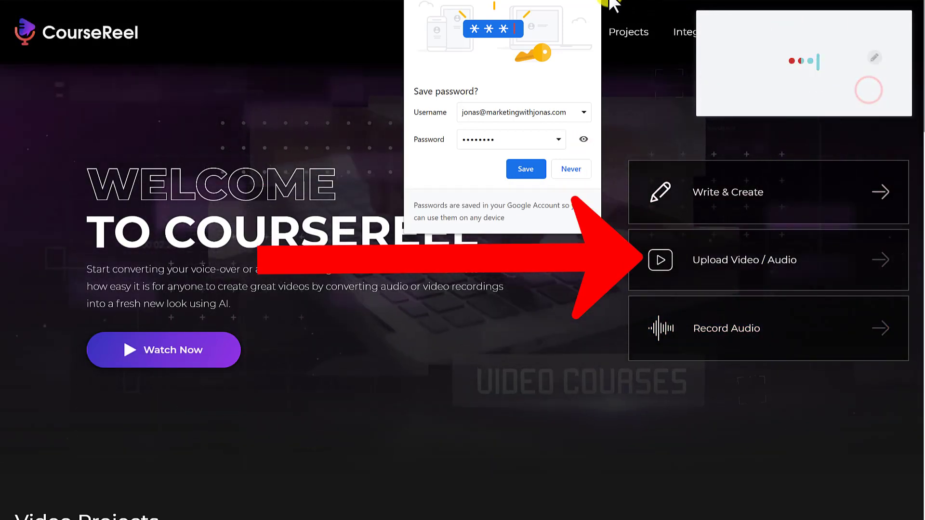
left_click(591, 9)
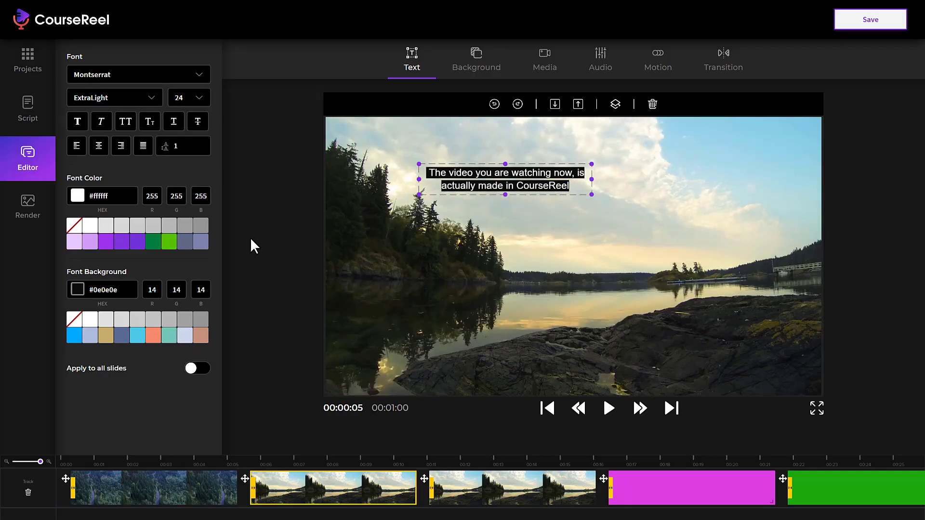
Enlarge and move the captions on the current slide, the third slide and the 'So let's find out if that's true' slide
left_click_drag(591, 194, 733, 295)
left_click_drag(703, 197, 669, 239)
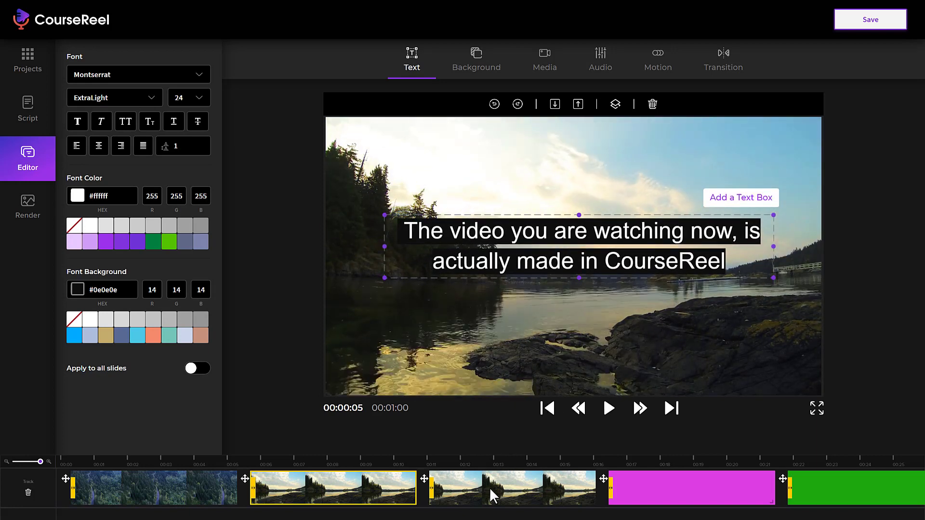
left_click(490, 487)
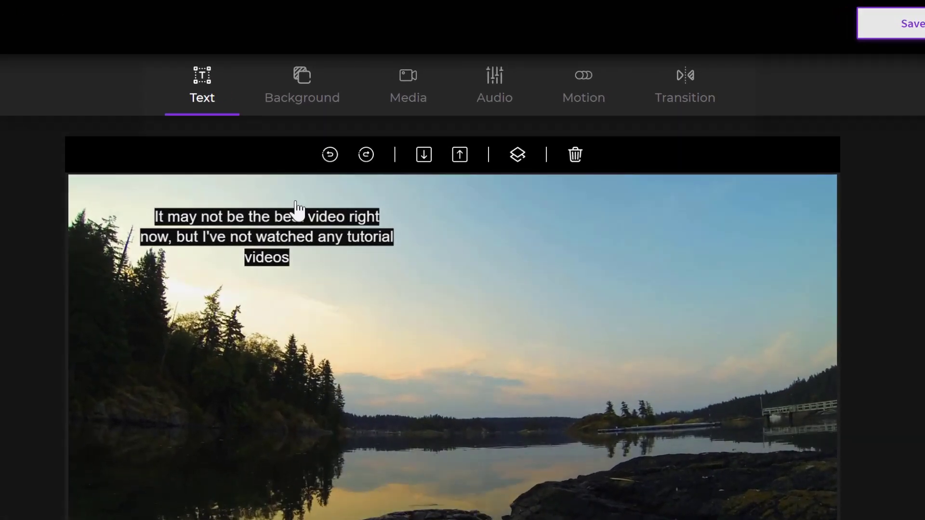
left_click(297, 210)
left_click_drag(401, 270, 557, 361)
mouse_move(361, 268)
left_mouse_down()
mouse_move(473, 388)
mouse_move(457, 373)
left_mouse_up()
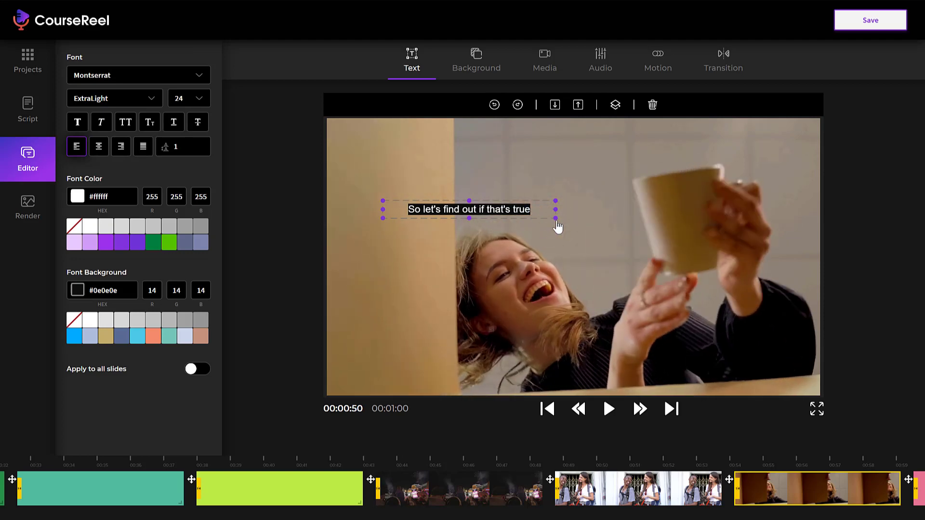
left_click_drag(558, 227, 785, 308)
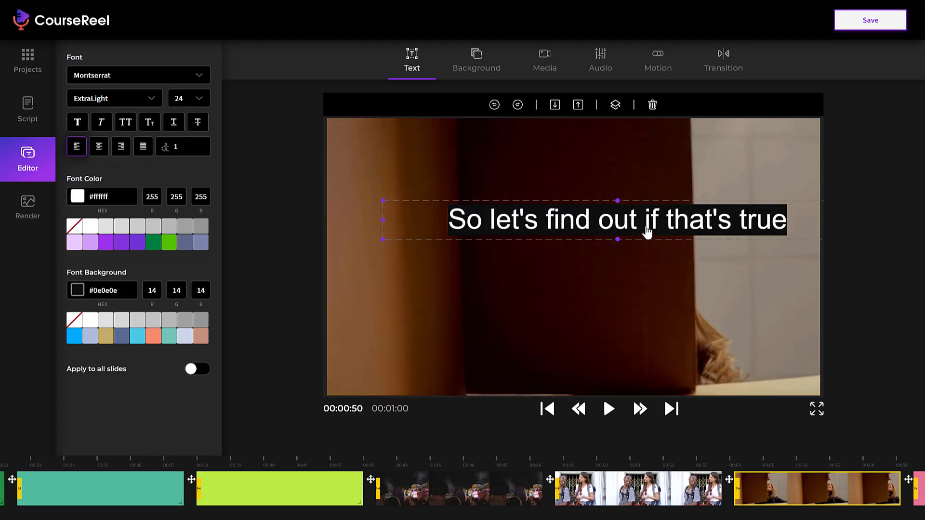
left_click_drag(646, 233, 598, 150)
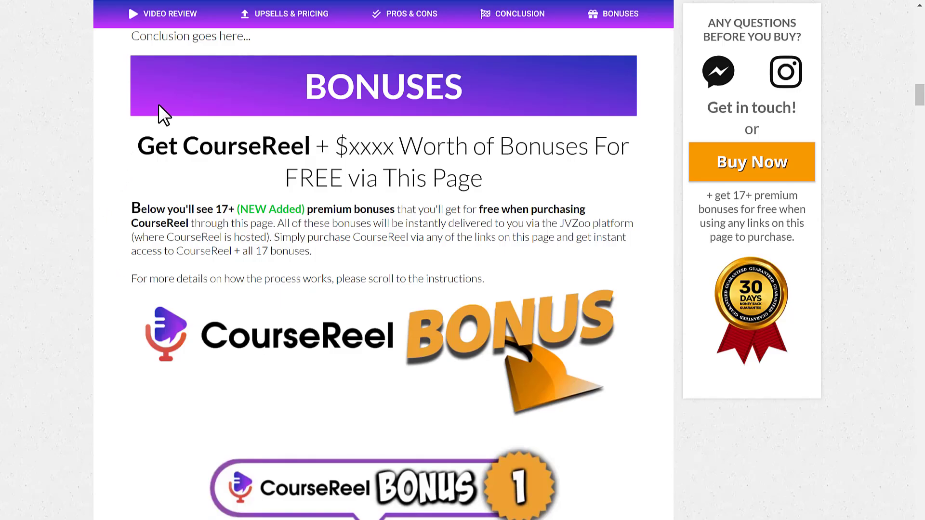
Return to the review page's Video Review section and scroll down to Upsells & Pricing
left_click(131, 19)
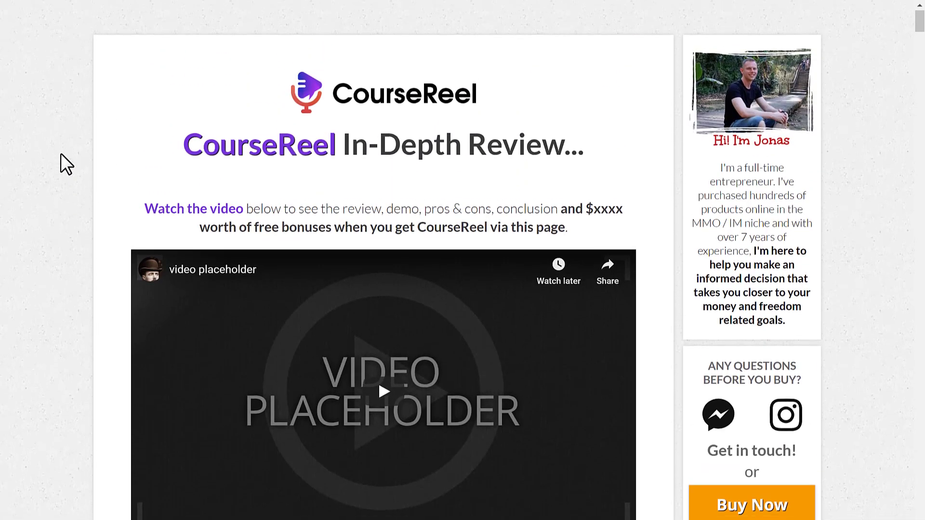
scroll(60, 154, "down", 4)
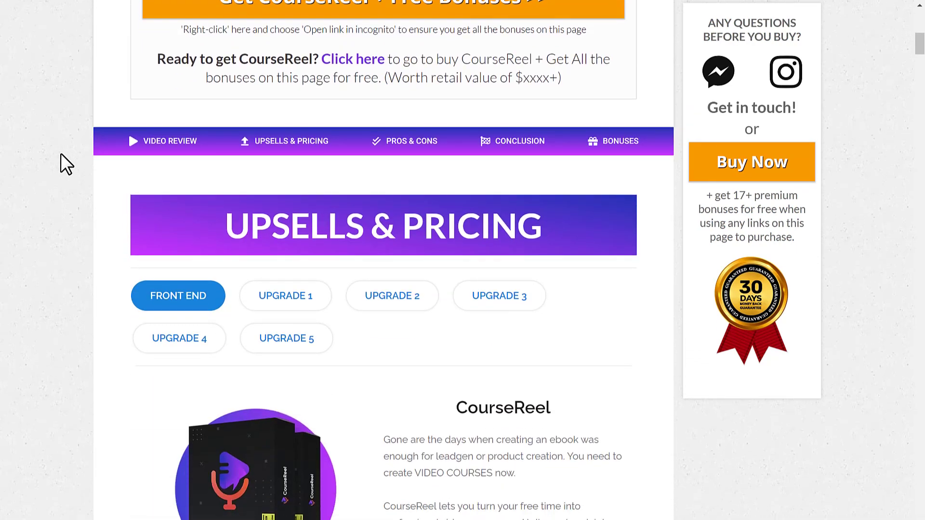
scroll(61, 154, "down", 2)
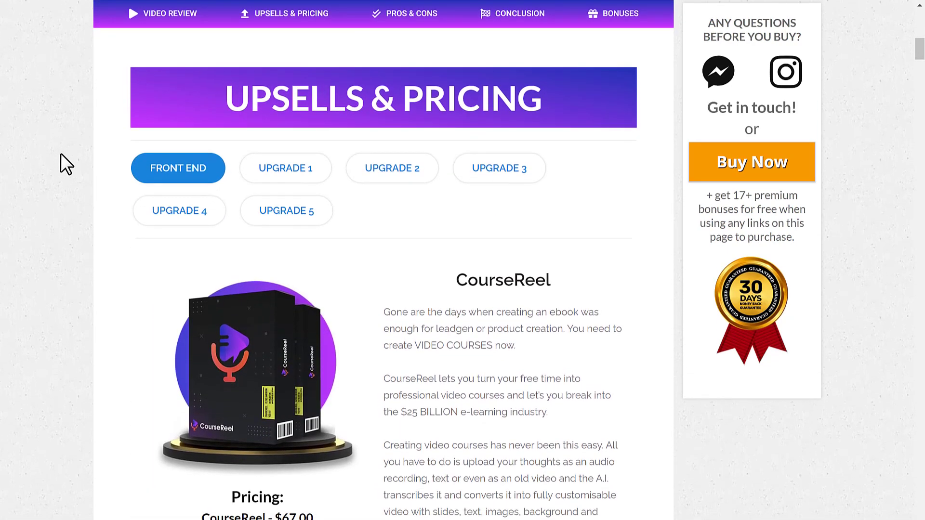
Compare the Unlimited, DFY ($197), International ($59) and Business ($49) upgrades, ending at Bonuses
left_click(307, 164)
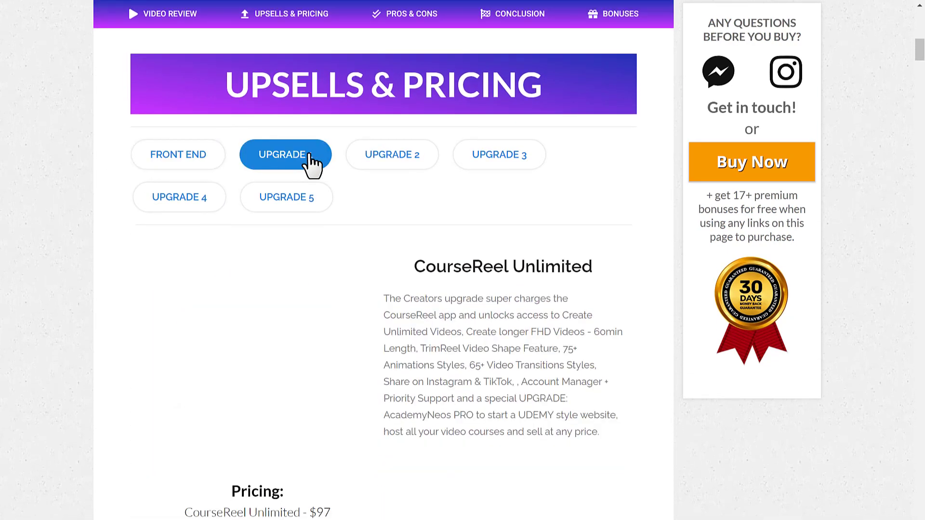
left_click(400, 164)
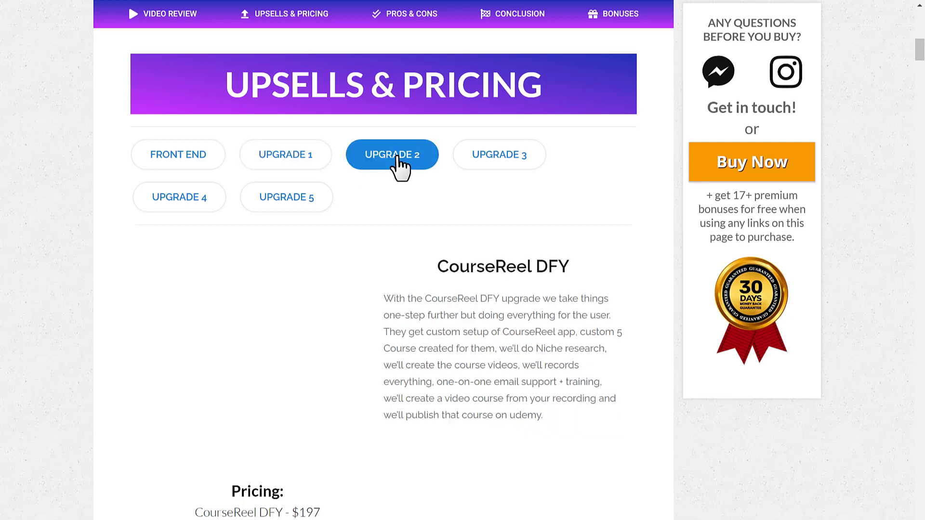
left_click(496, 161)
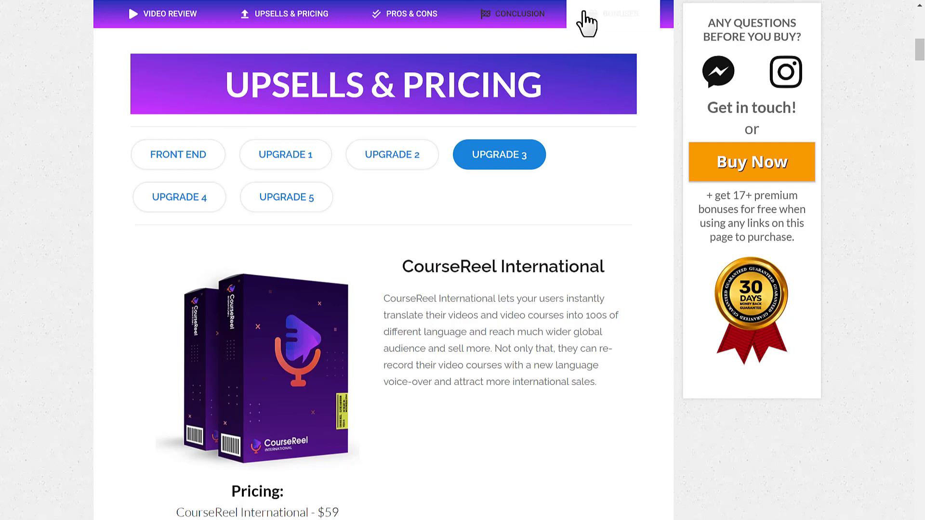
left_click(179, 197)
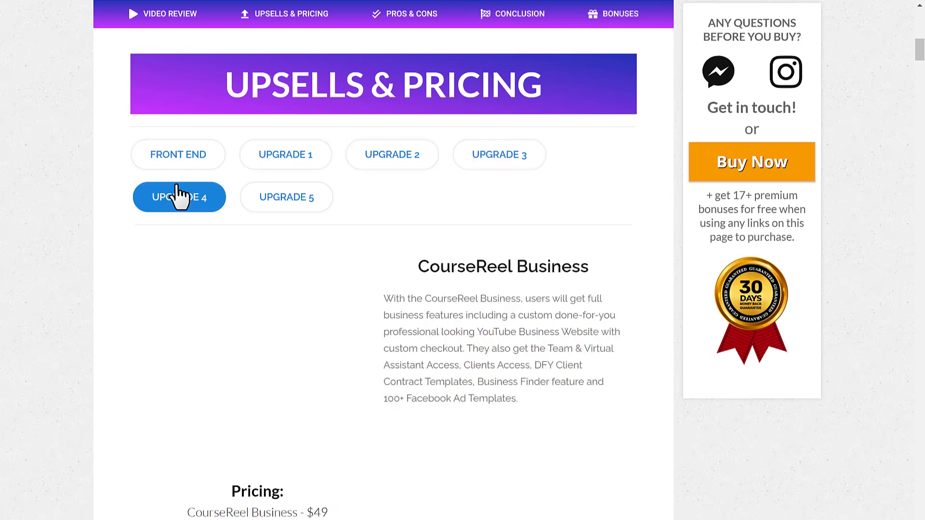
left_click(619, 15)
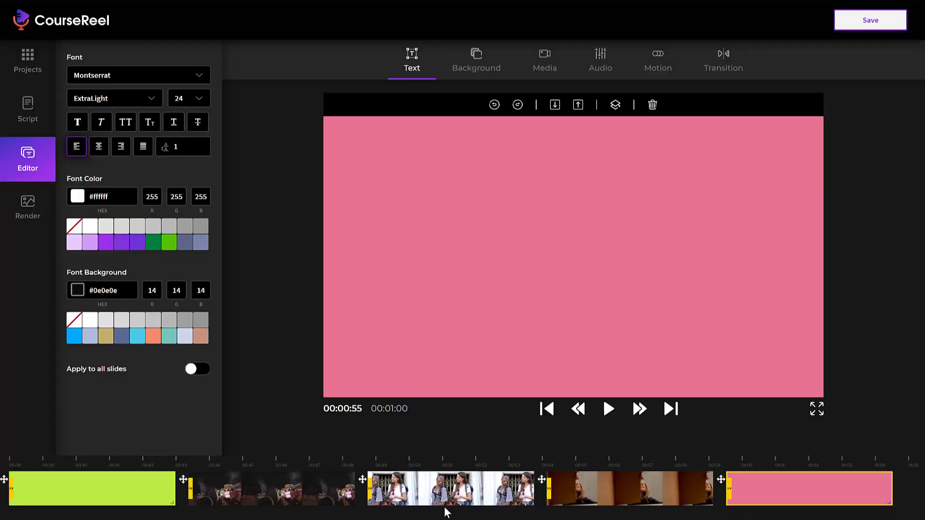
scroll(446, 512, "left", 5)
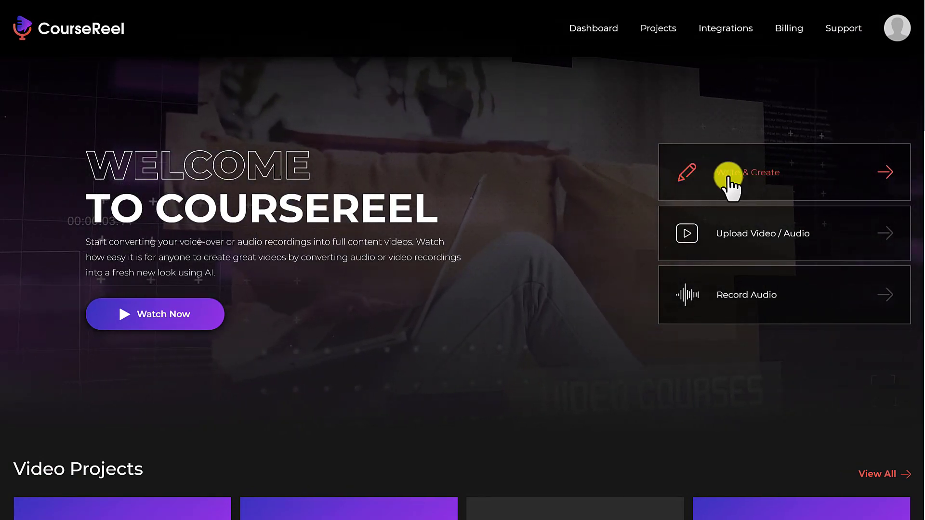
Start a Write & Create project titled 'Title of your new video' and paste in the review script
left_click(771, 192)
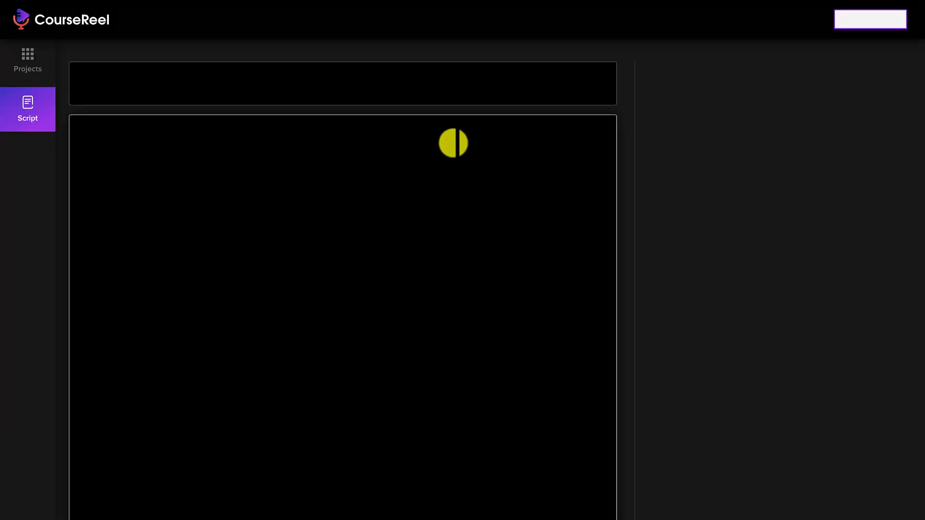
left_click(160, 94)
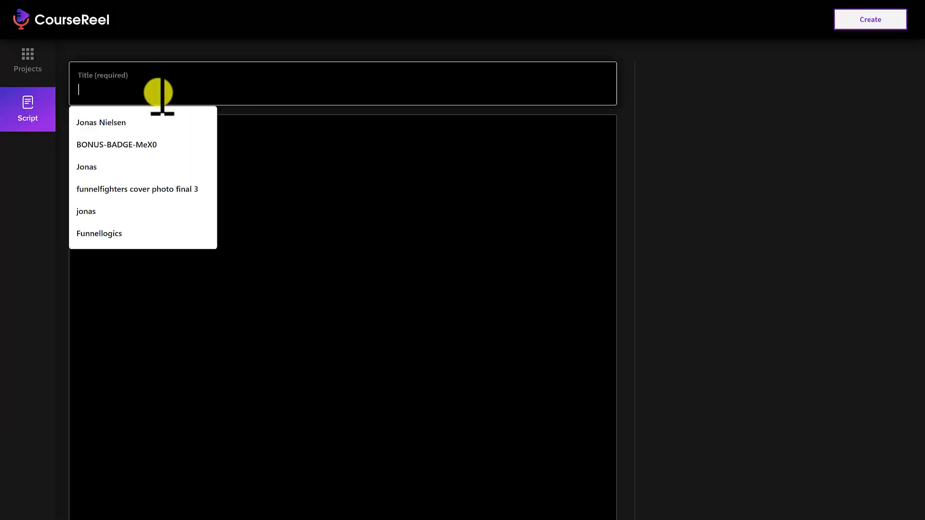
type("Title of your new video")
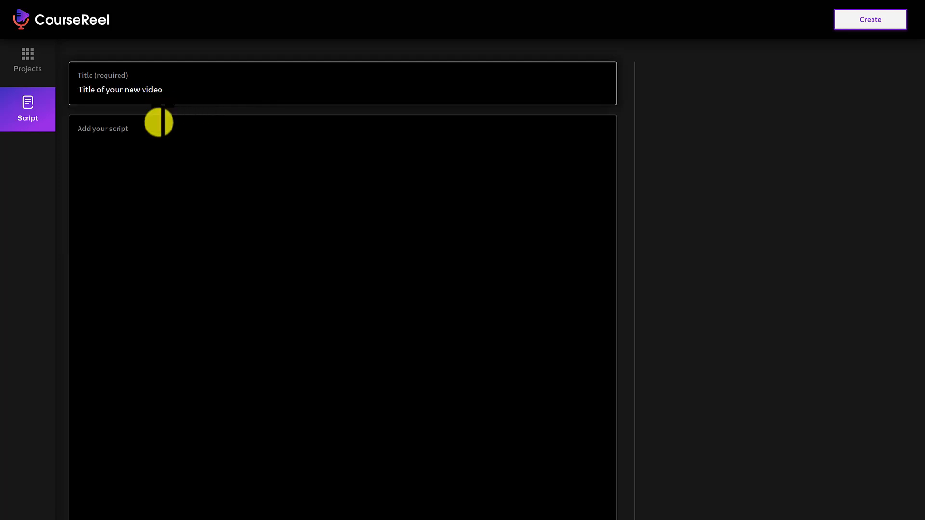
left_click(150, 169)
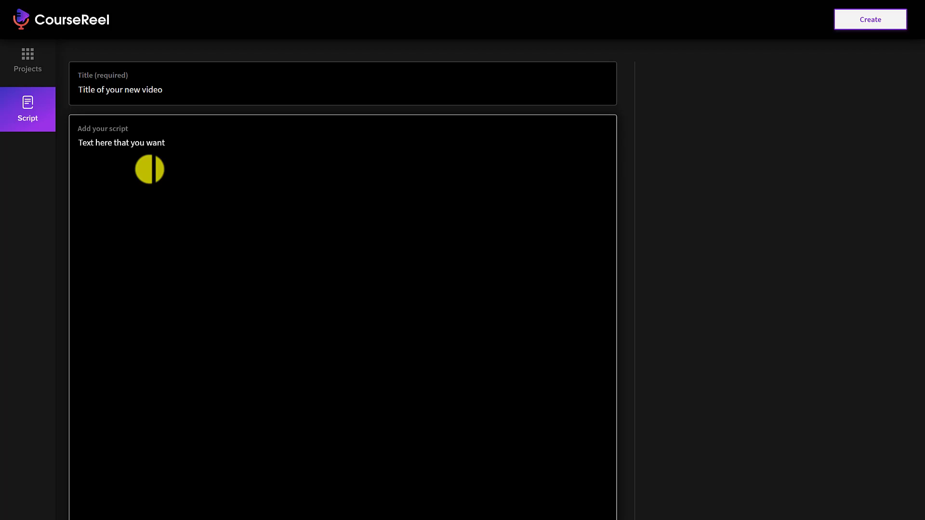
type("In this CourseReel review, we will test-drive the software and see how it works¶ The video you are watching now, is actually made in CourseReel¶ It may not be the best video right now, but I've not watched any tutorial videos¶ and this is the first time testing out how it works, so this should be the worst it gets¶ When I have a real idea for content and put the text, images and video clips together in the CourseReel drag-and-drop video editor, the video output should be amazing if this product lives up to it's hype¶ So let's find out if that's true¶")
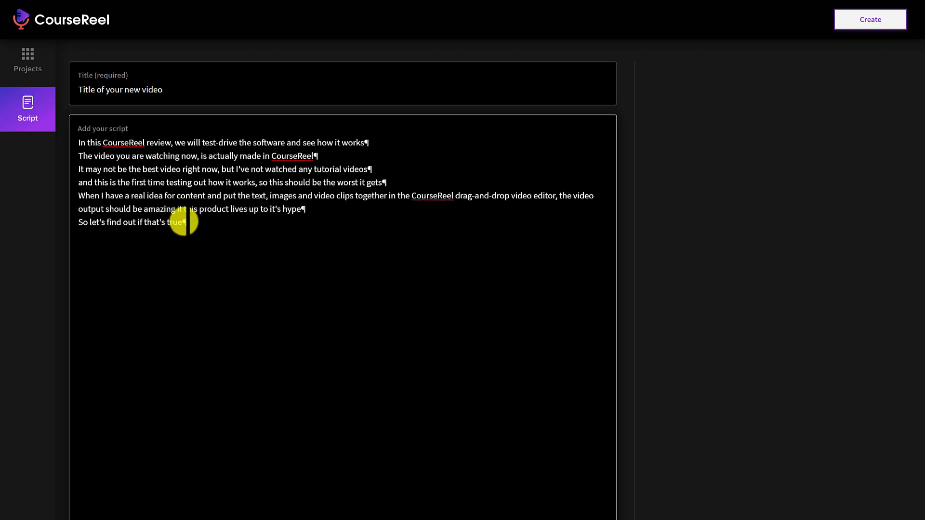
Create the video from the script so it opens in the editor as stock-clip slides
left_click(877, 21)
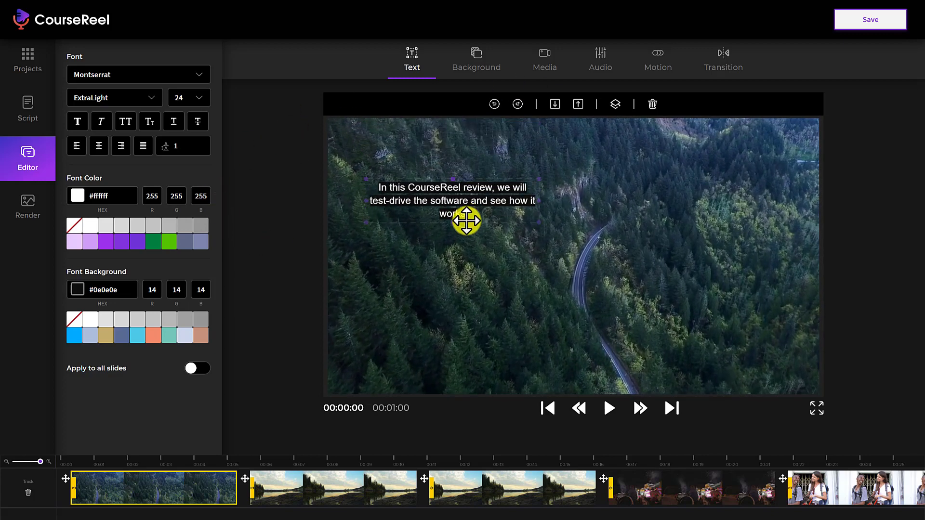
Move the opening forest caption toward the upper centre, enlarge it greatly, and centre it
left_click_drag(632, 330, 588, 220)
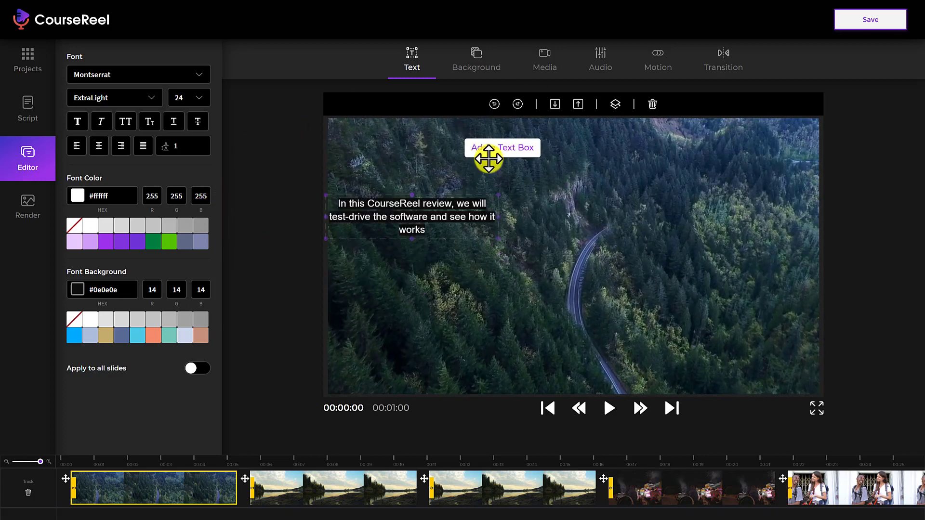
left_click_drag(508, 153, 505, 147)
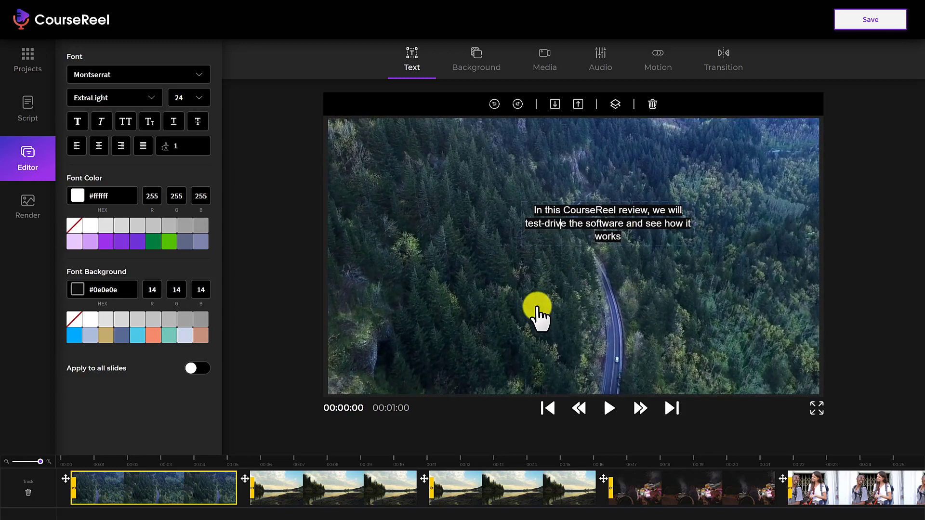
left_click(599, 237)
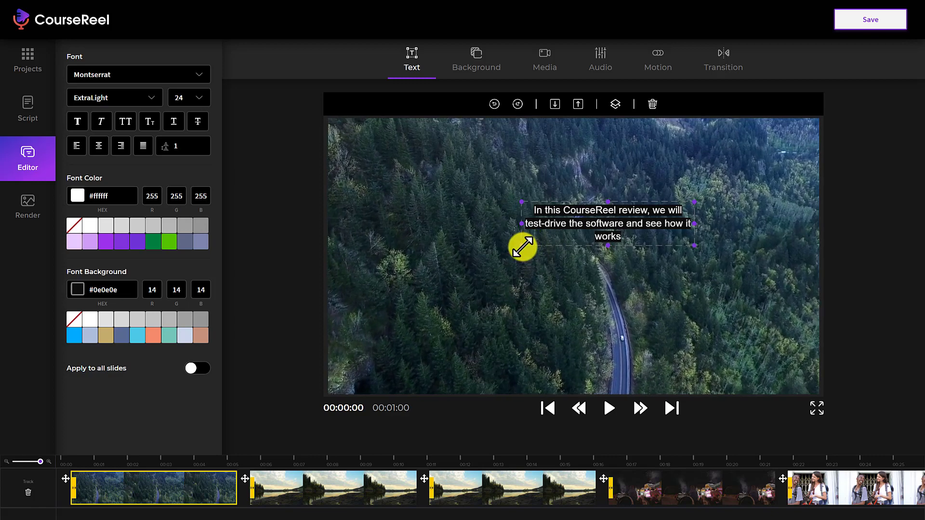
left_click_drag(522, 246, 412, 346)
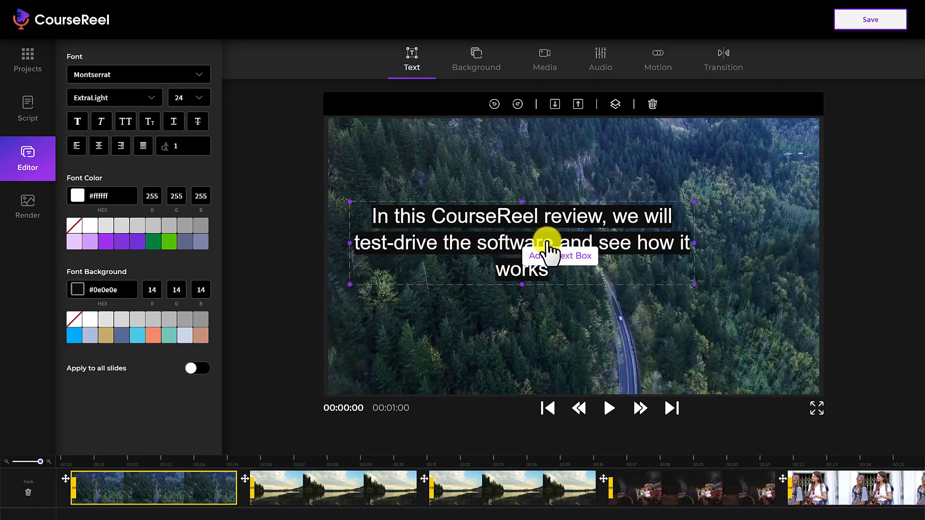
left_click_drag(565, 220, 617, 222)
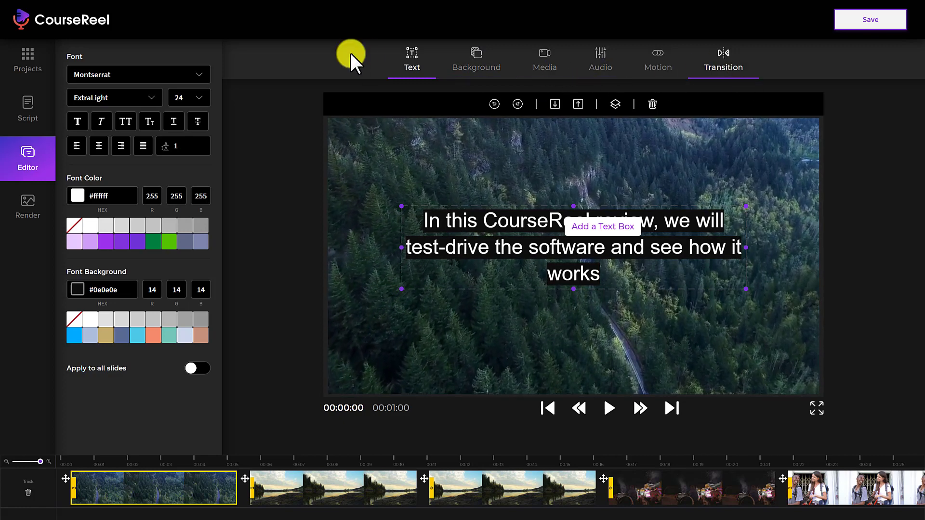
left_click(562, 176)
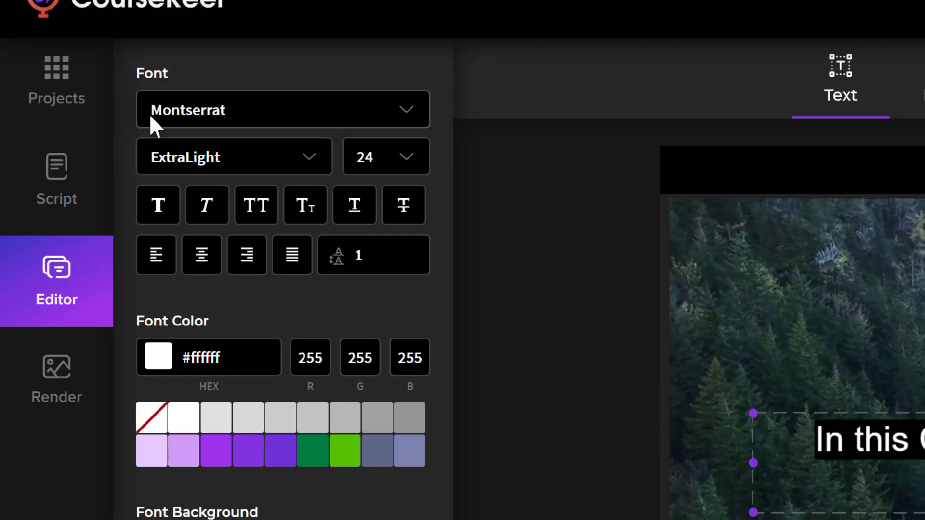
left_click(289, 172)
left_click(289, 172)
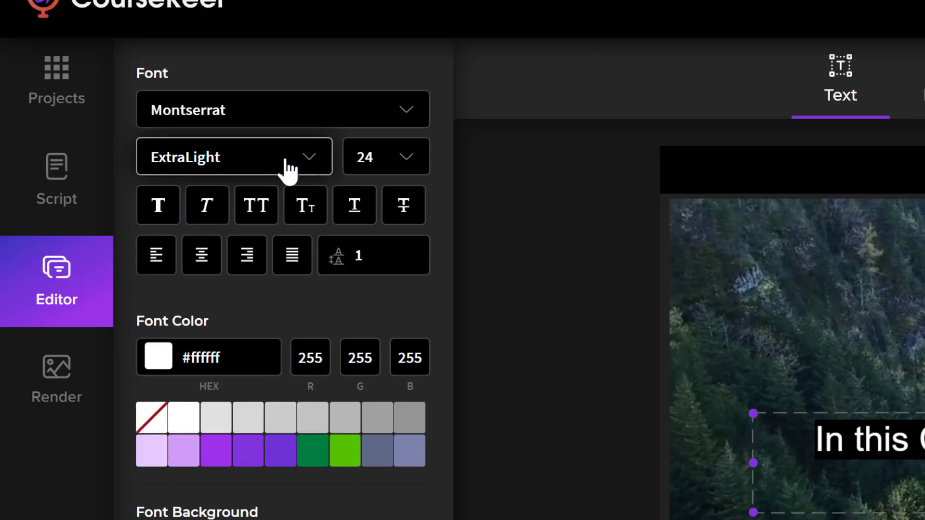
left_click(388, 169)
left_click(389, 169)
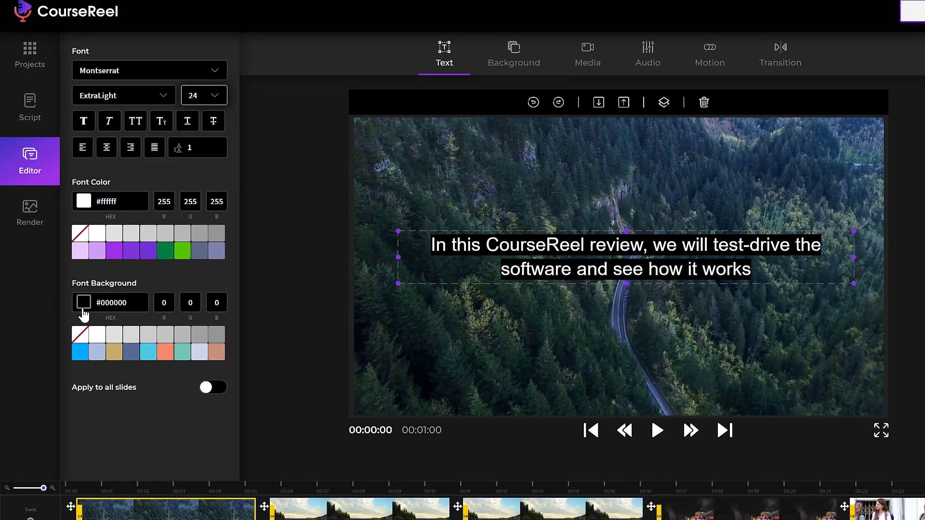
left_click(116, 319)
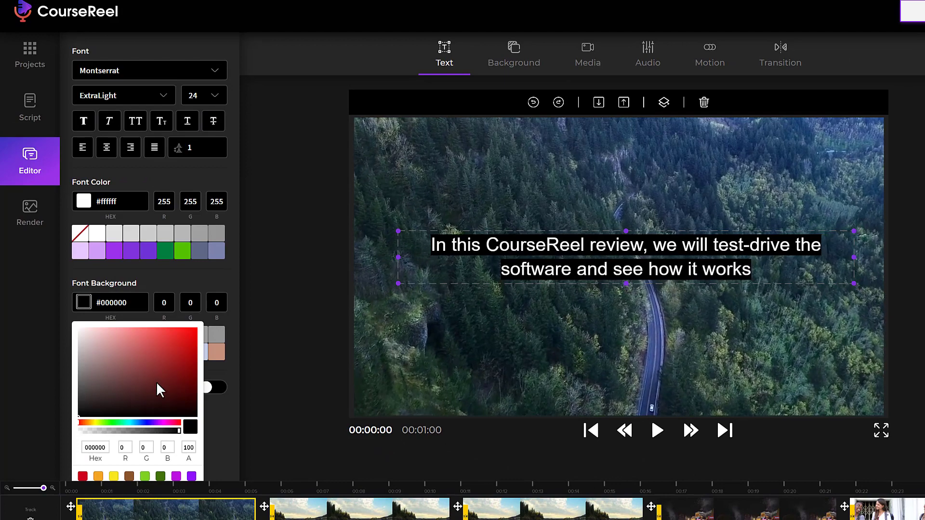
mouse_move(152, 383)
left_mouse_down()
mouse_move(128, 389)
mouse_move(131, 380)
left_mouse_up()
left_click(197, 340)
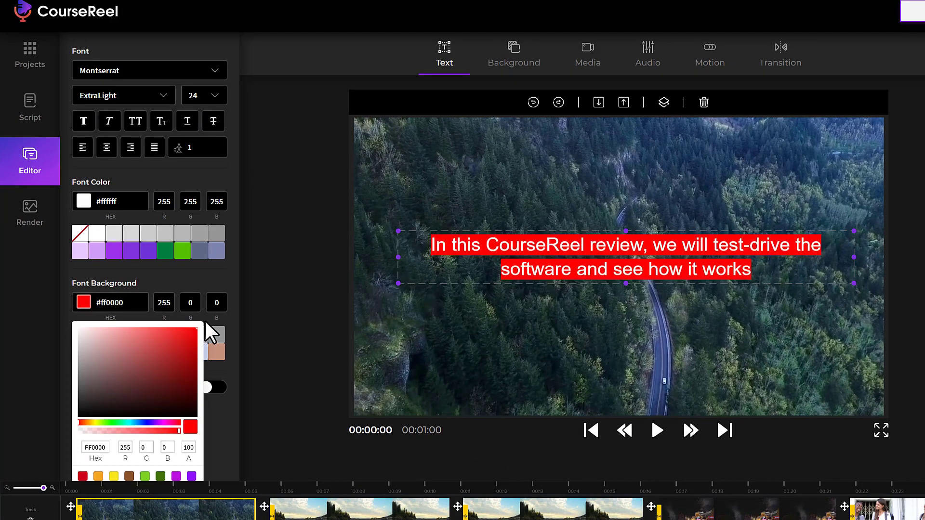
left_click_drag(200, 344, 201, 346)
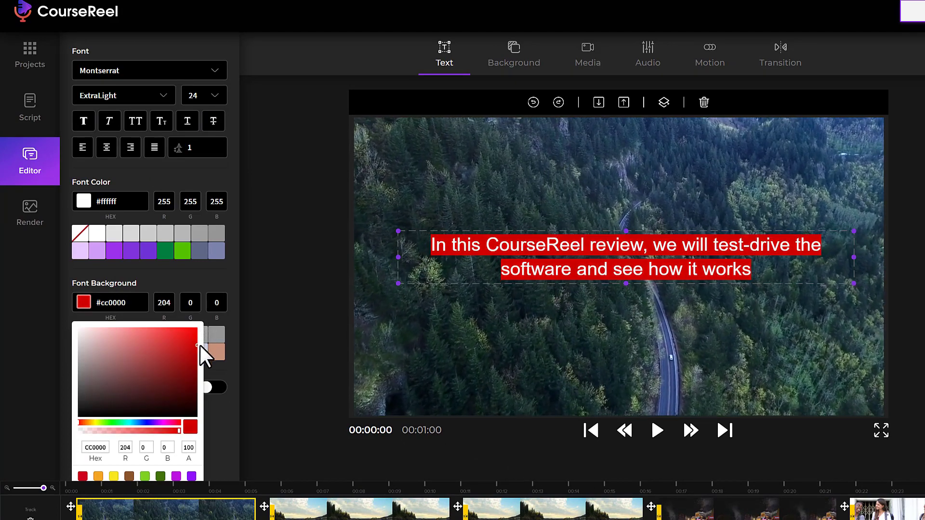
left_click(140, 271)
left_click(89, 217)
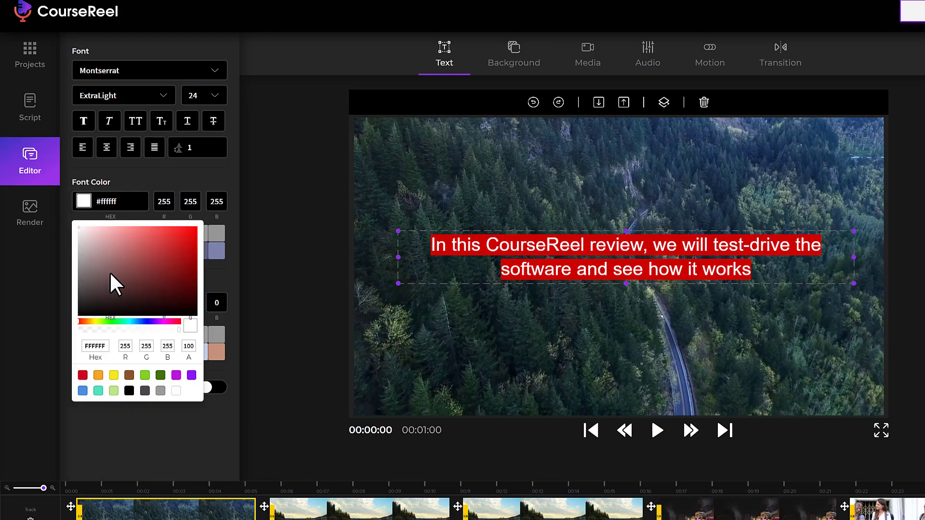
left_click_drag(109, 271, 61, 210)
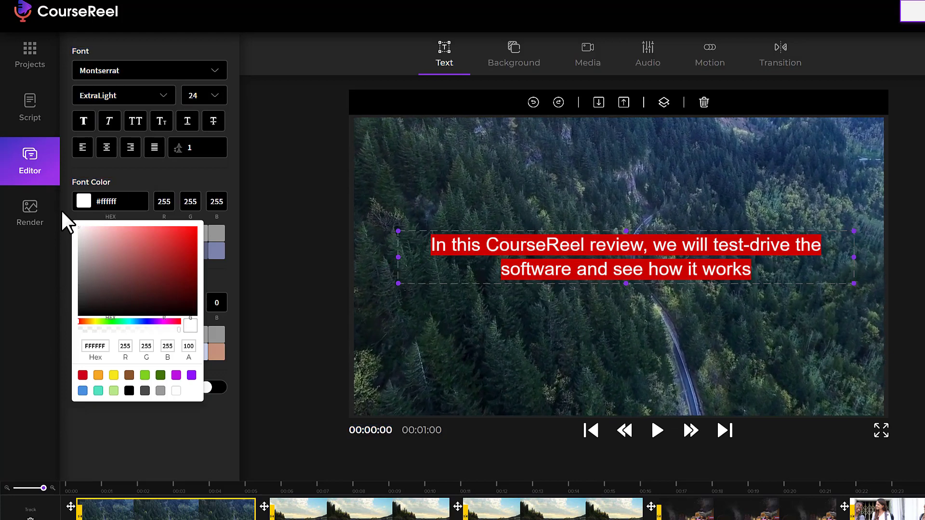
left_click(209, 174)
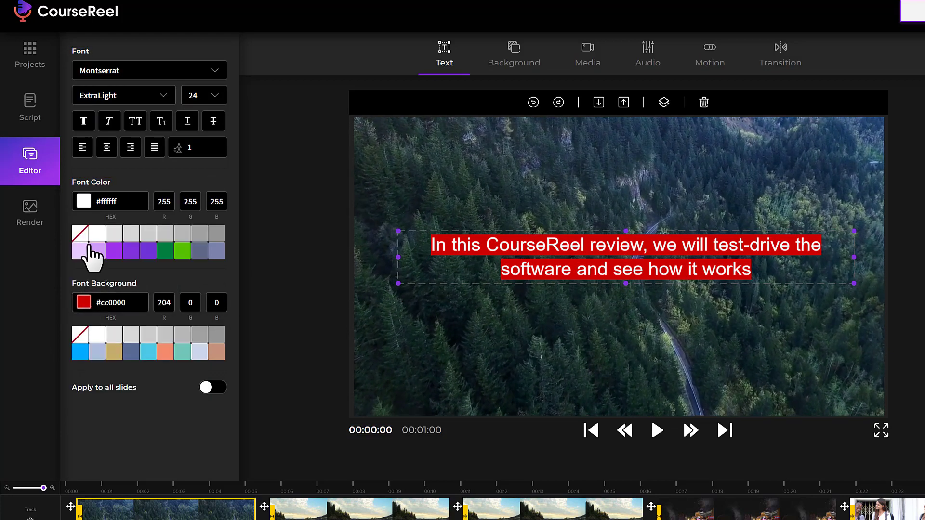
left_click(83, 304)
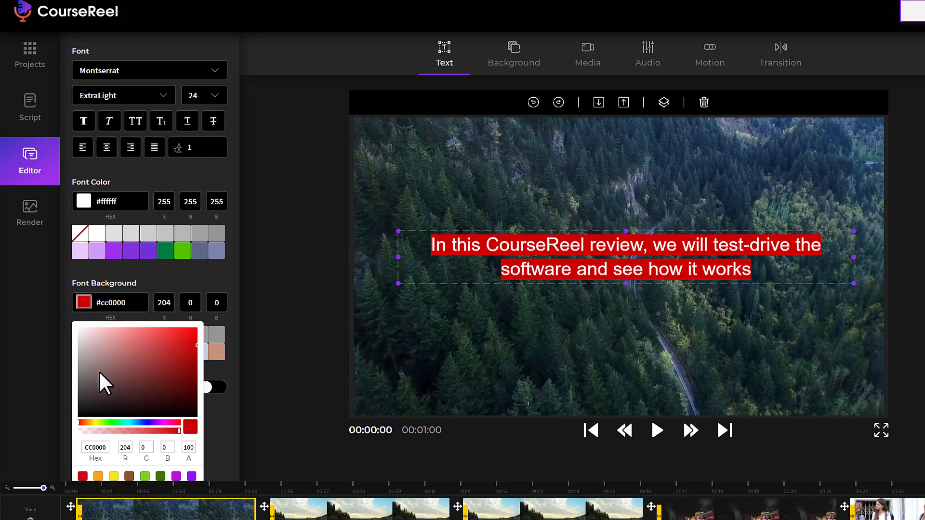
left_click_drag(99, 371, 68, 426)
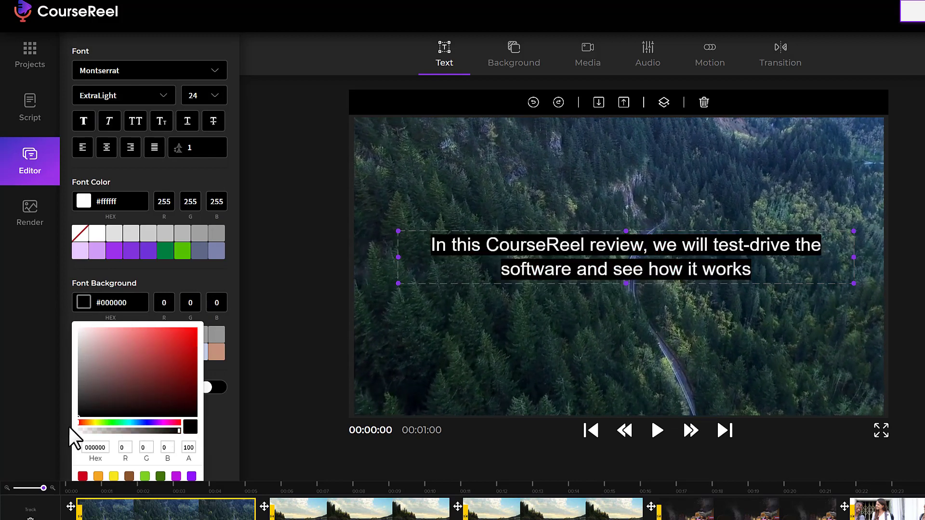
left_click(225, 279)
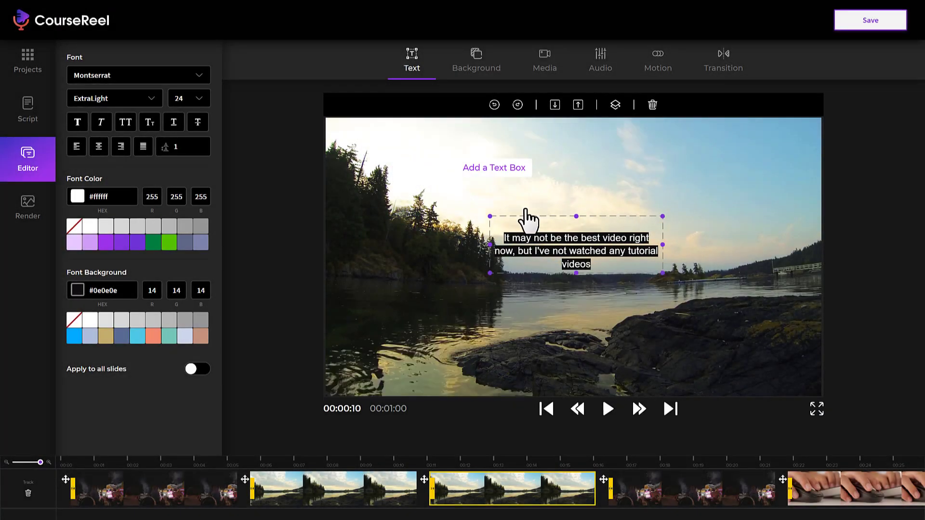
Give the lake slide a light-green background colour, then begin searching background images
left_click(476, 86)
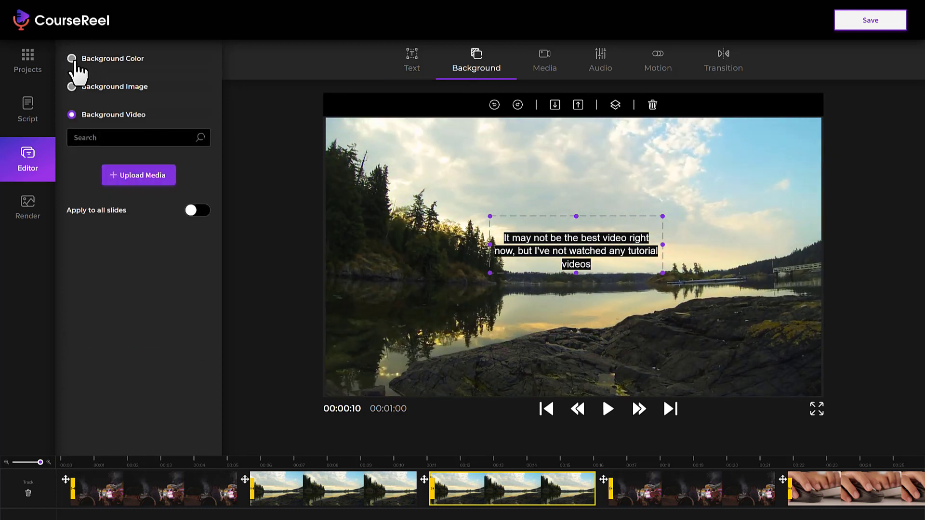
left_click(73, 58)
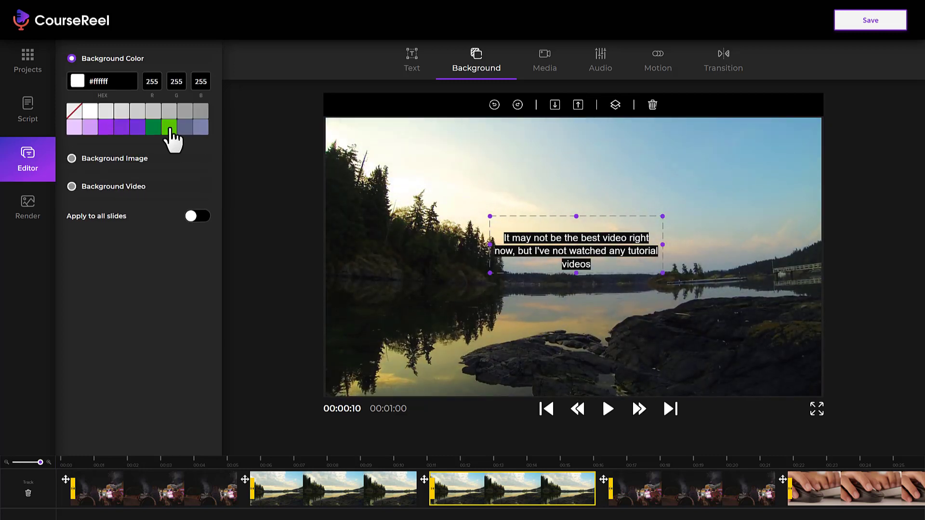
left_click(169, 127)
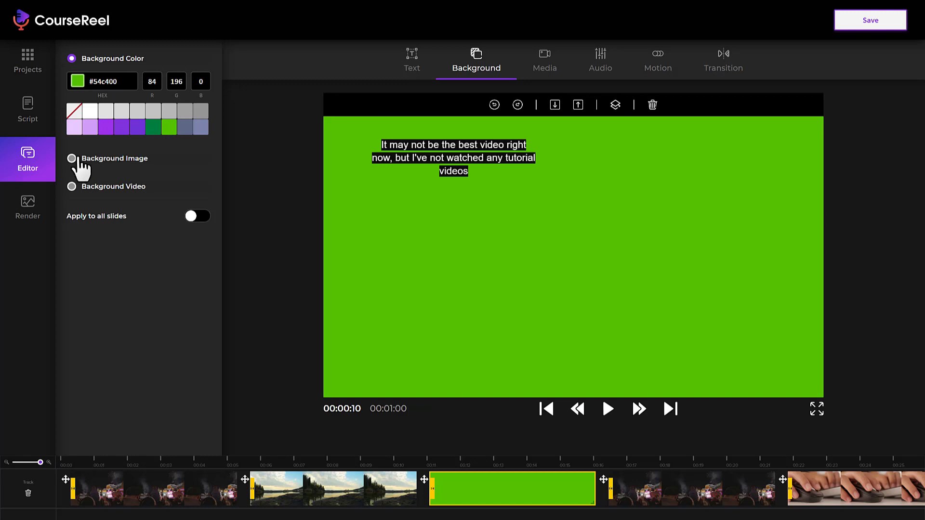
left_click(72, 159)
left_click(139, 109)
Try a 'beach' background image, then use a beach video of a sailboat on open sea as background
type("beach")
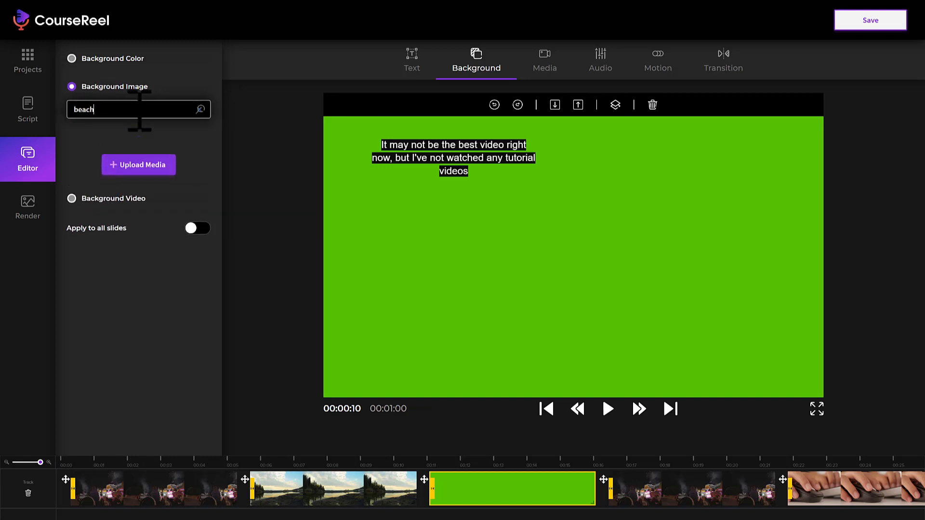
left_click(104, 161)
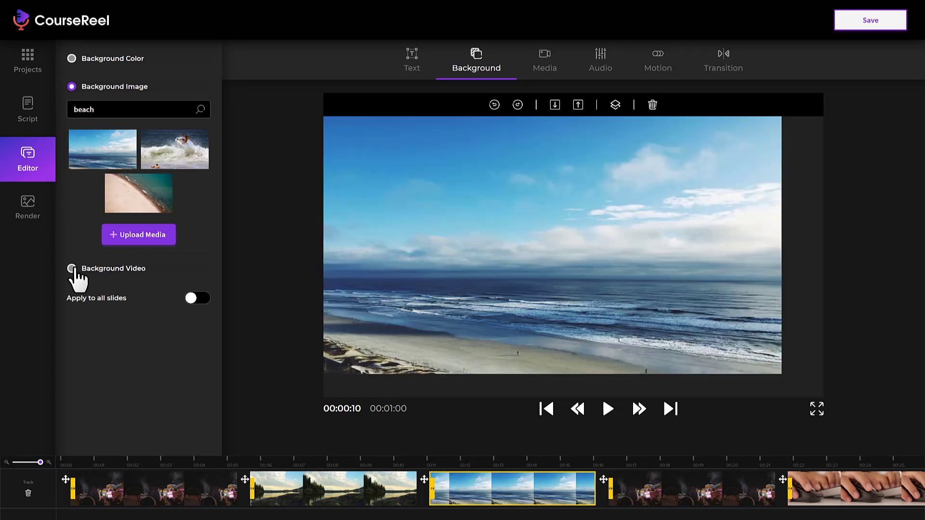
left_click(73, 268)
left_click(150, 144)
type("beaech")
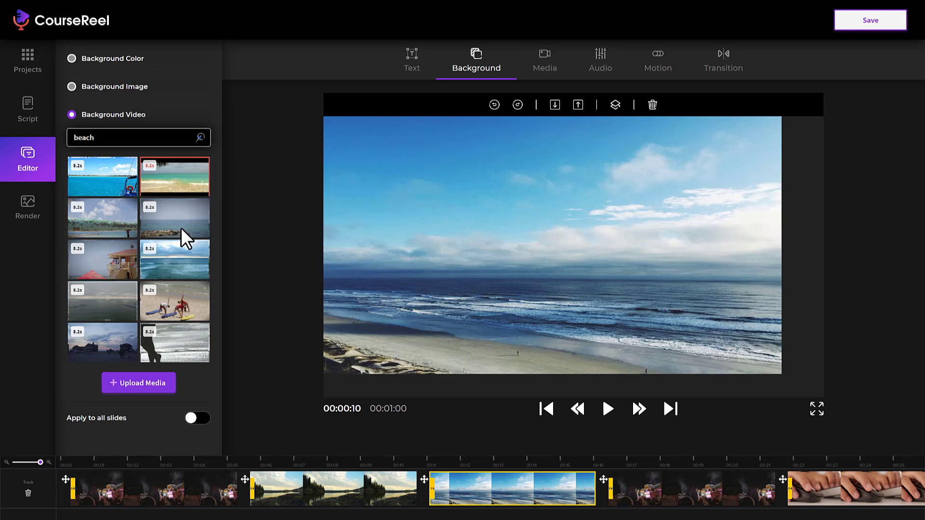
left_click(178, 265)
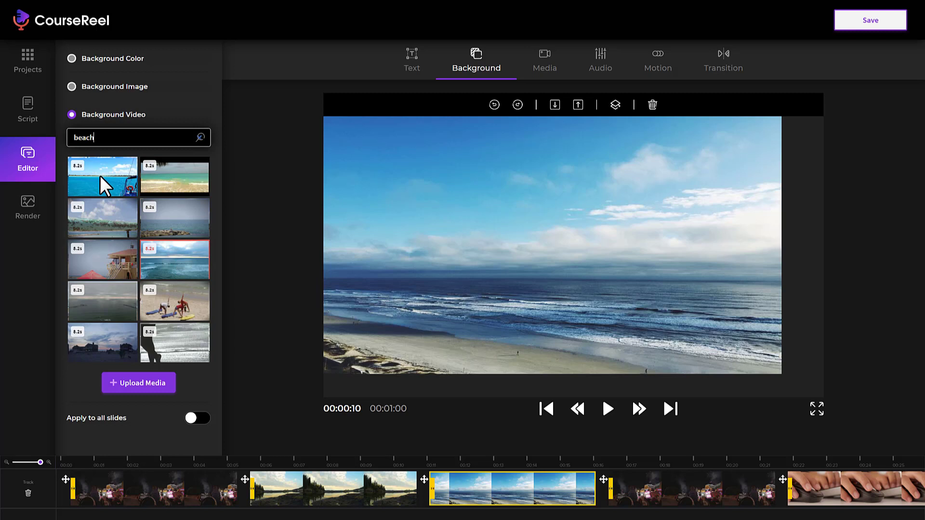
left_click(107, 191)
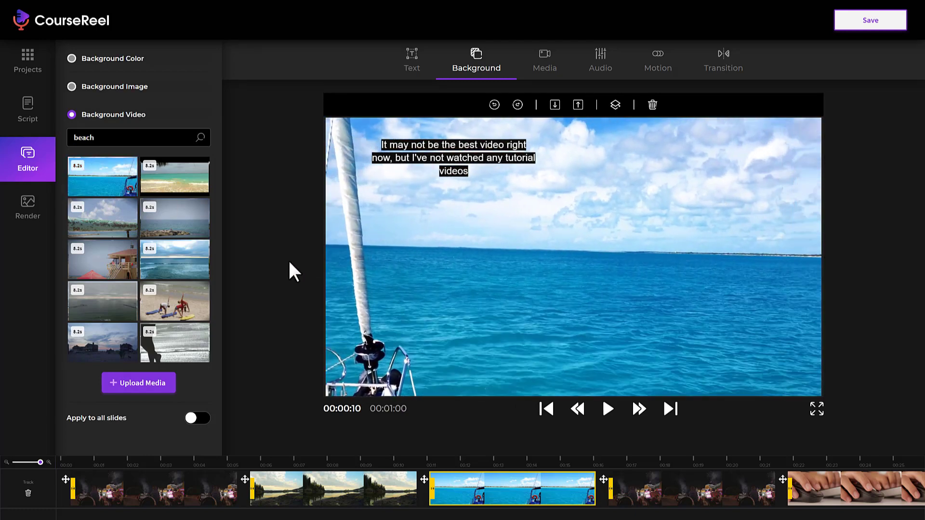
Move the sea slide's caption down, enlarge and widen it over the sea, and shorten the clip
left_click(438, 151)
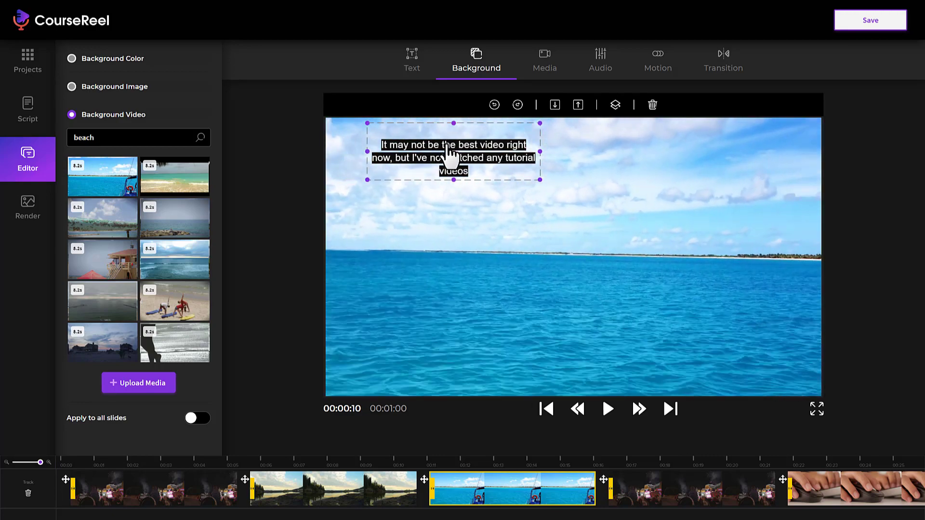
left_click_drag(439, 151, 414, 253)
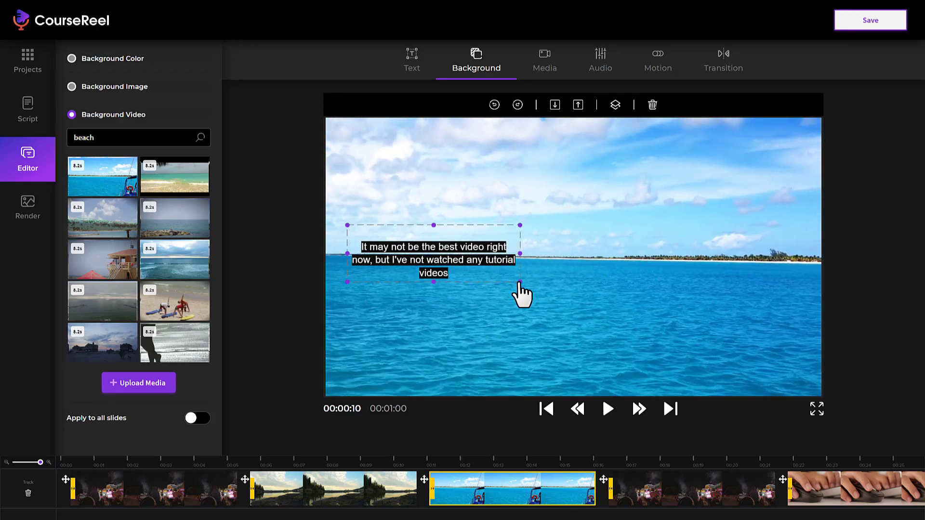
left_click_drag(520, 282, 647, 320)
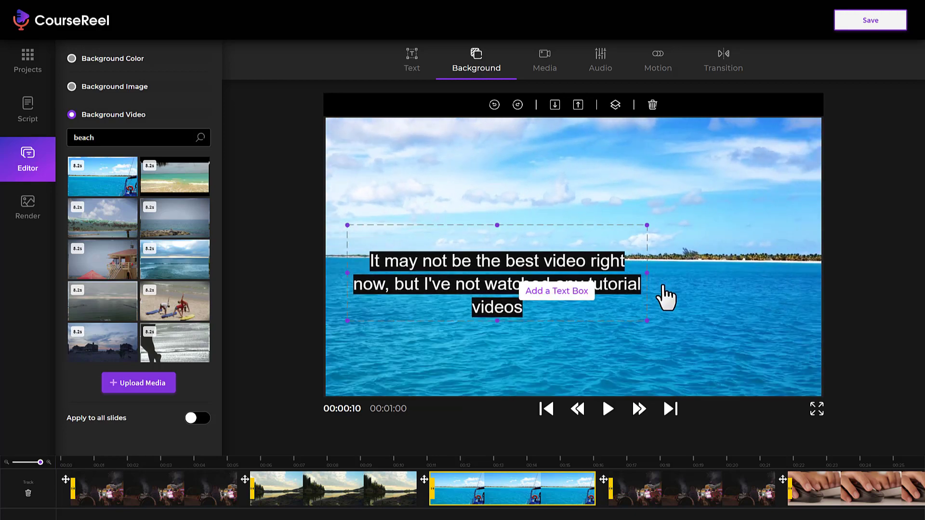
left_click_drag(647, 272, 742, 268)
left_click_drag(587, 283, 608, 347)
mouse_move(595, 491)
left_mouse_down()
mouse_move(543, 490)
mouse_move(632, 496)
mouse_move(540, 491)
mouse_move(595, 492)
left_mouse_up()
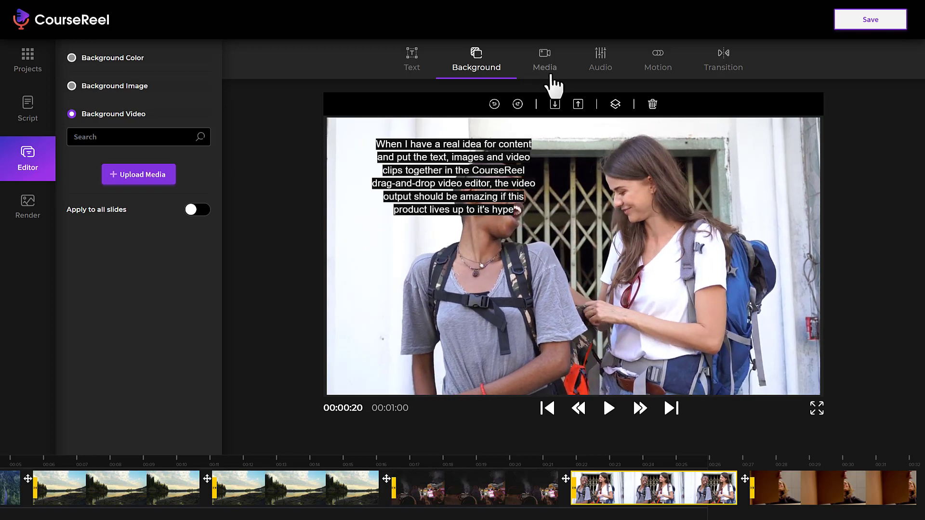
Add an aerial beach image from the Media library to the backpackers slide and centre it
left_click(553, 84)
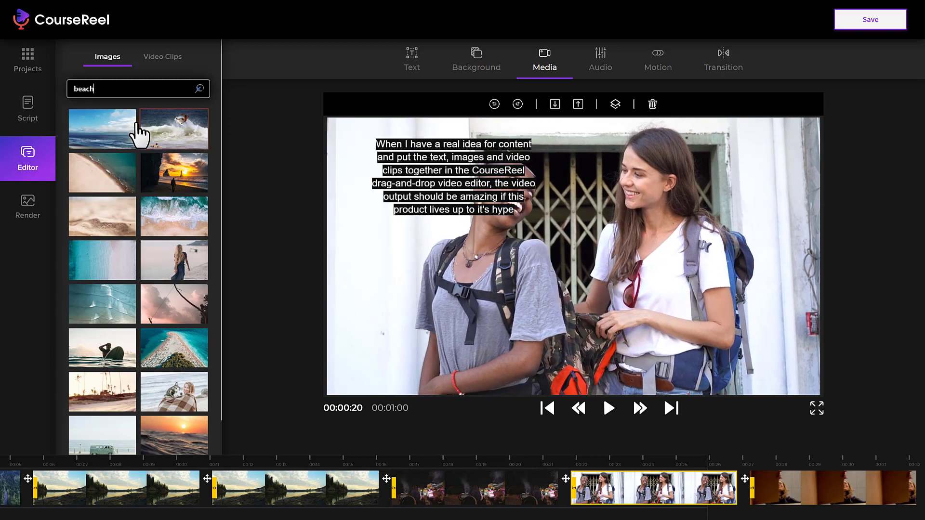
left_click_drag(106, 121, 457, 263)
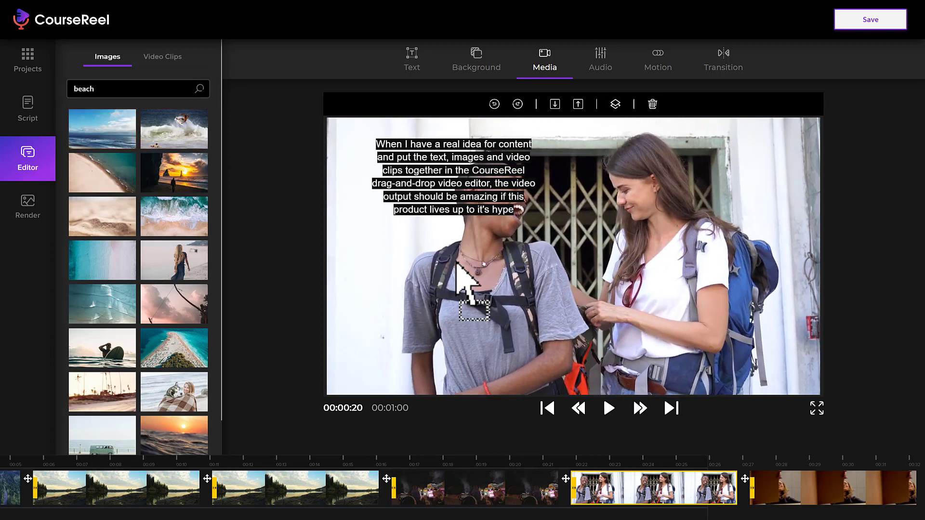
left_click(126, 182)
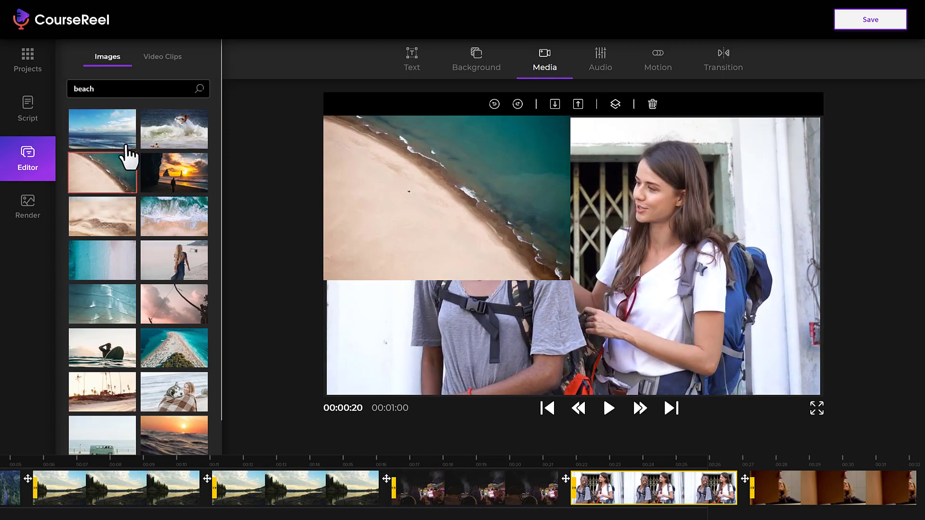
left_click_drag(401, 215, 518, 241)
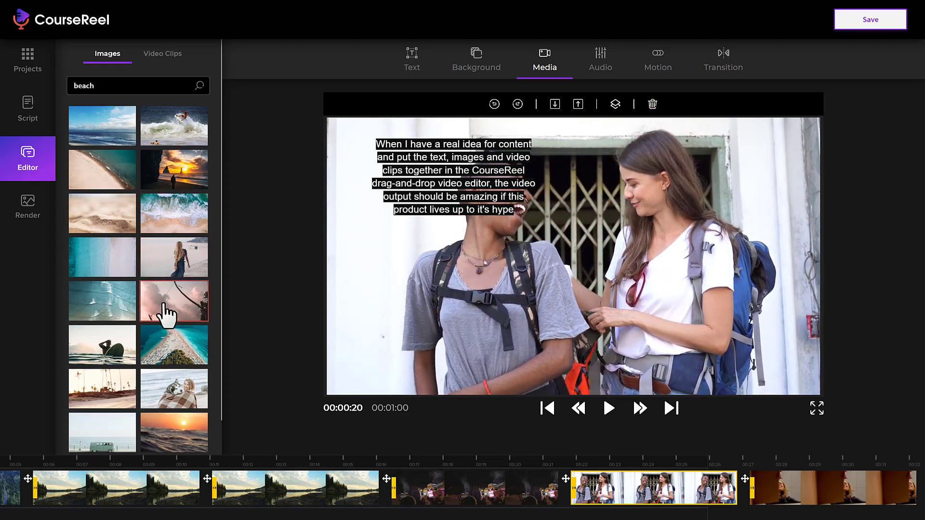
Open the backpacker slide's audio settings and collapse the music grid to show Background Music, Text to Speech and Current Audio
left_click(164, 58)
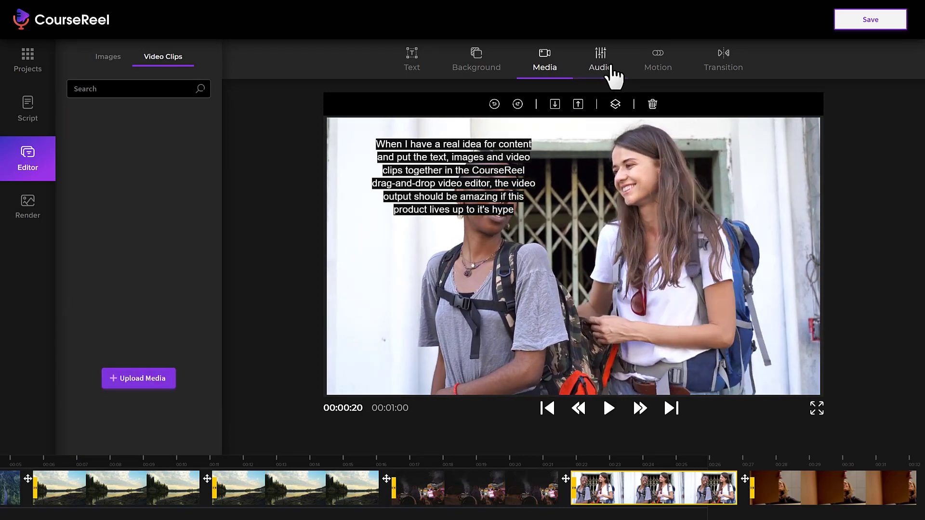
left_click(615, 77)
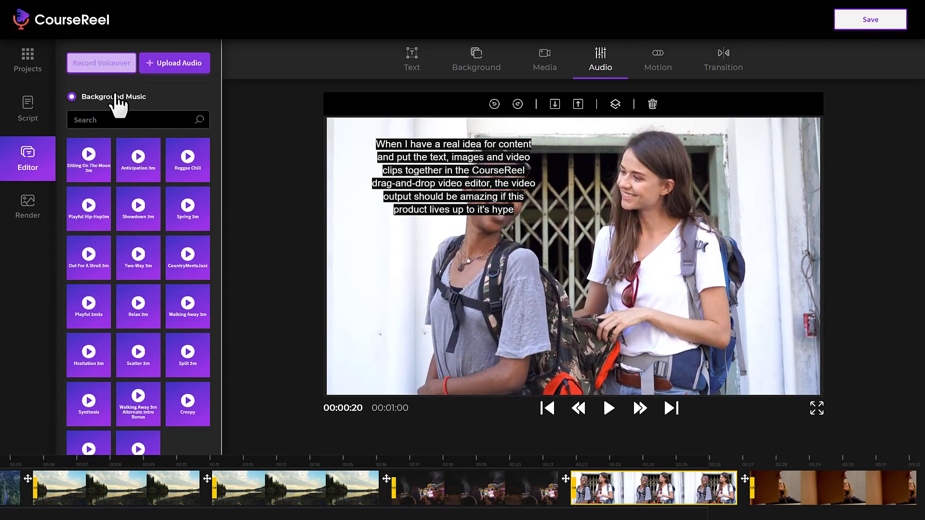
left_click(120, 96)
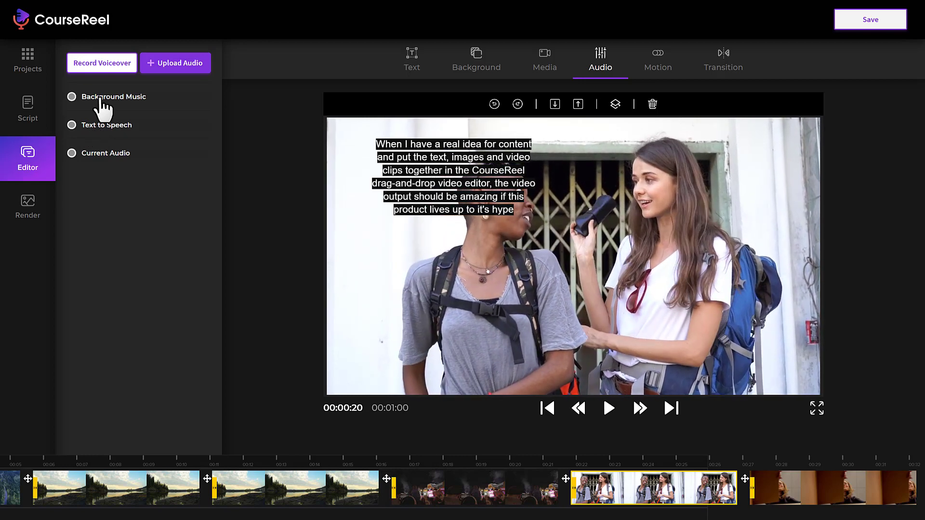
Open the Background Music library and preview the Two-Way 3m and Anticipation 3m tracks
left_click(99, 97)
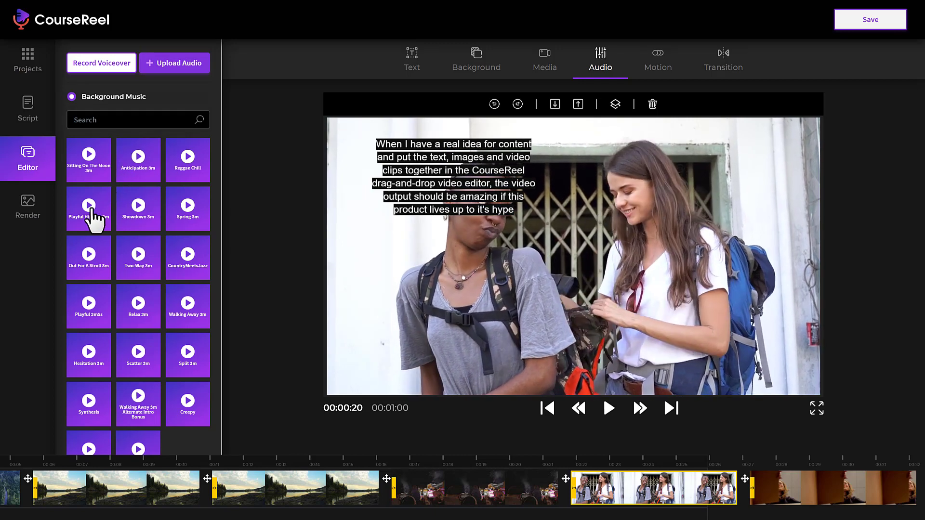
scroll(176, 322, "down", 1)
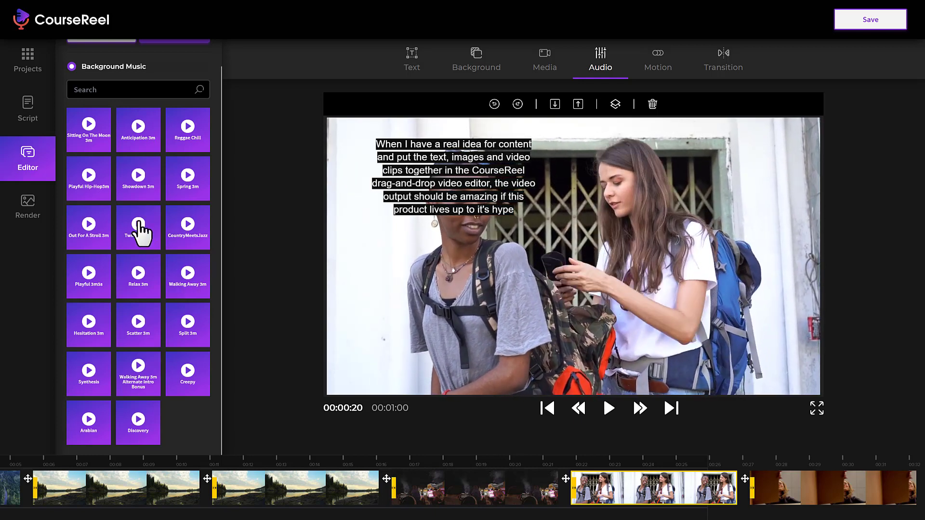
left_click(139, 226)
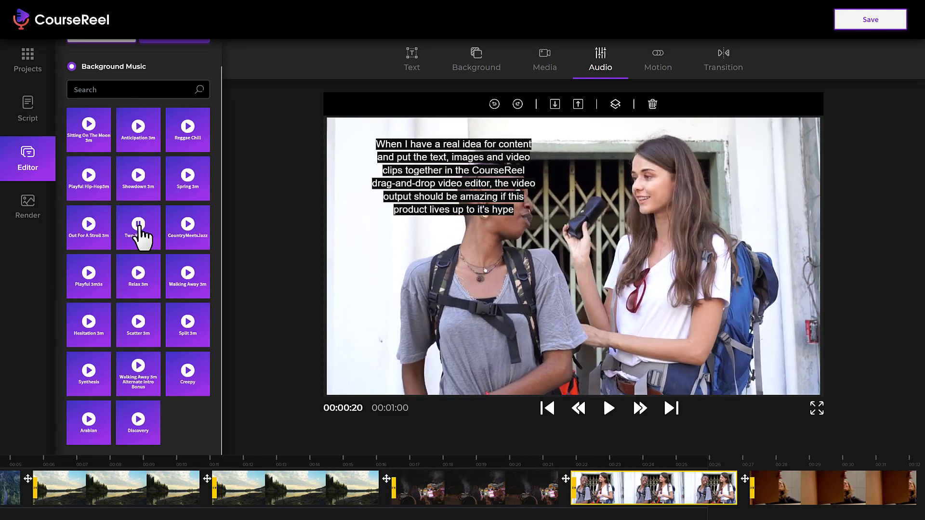
left_click(138, 127)
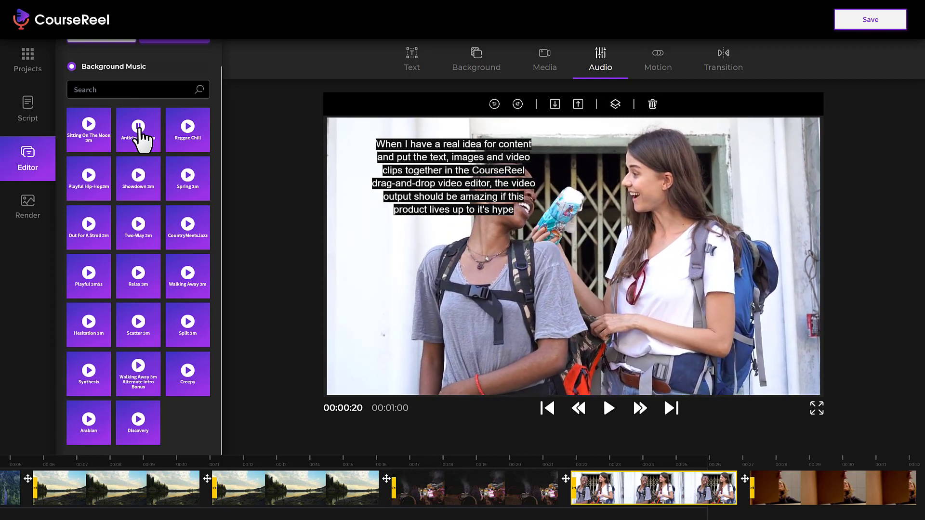
left_click(139, 126)
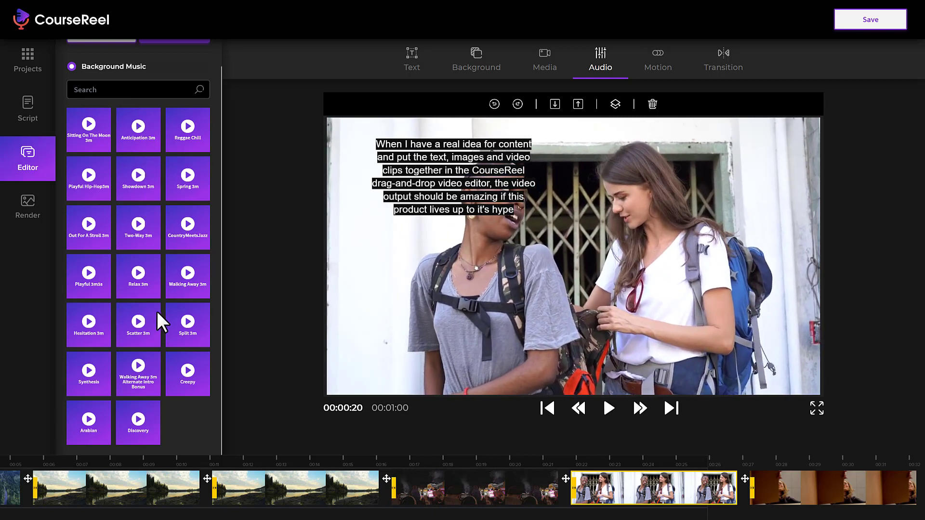
scroll(166, 306, "up", 1)
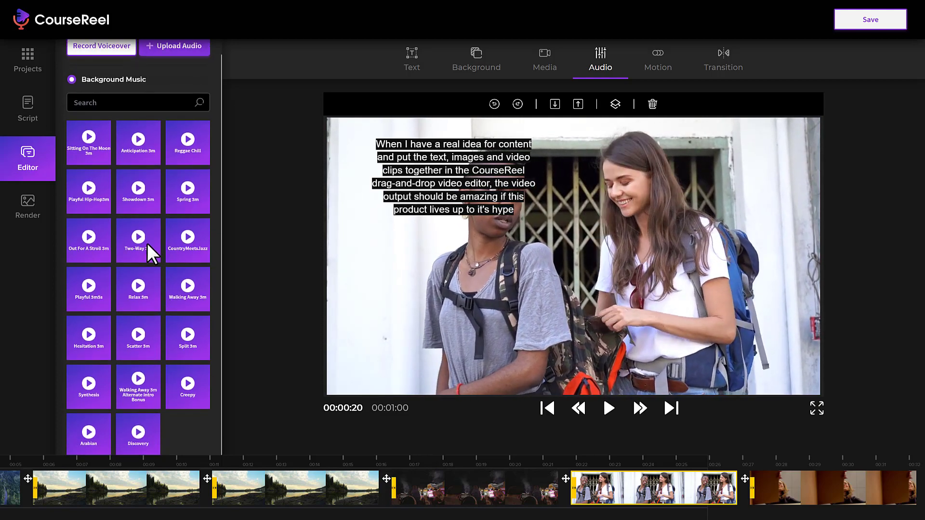
Drag Two-Way 3m onto its own audio track, aligned to start at 00:00
left_click_drag(151, 234, 73, 485)
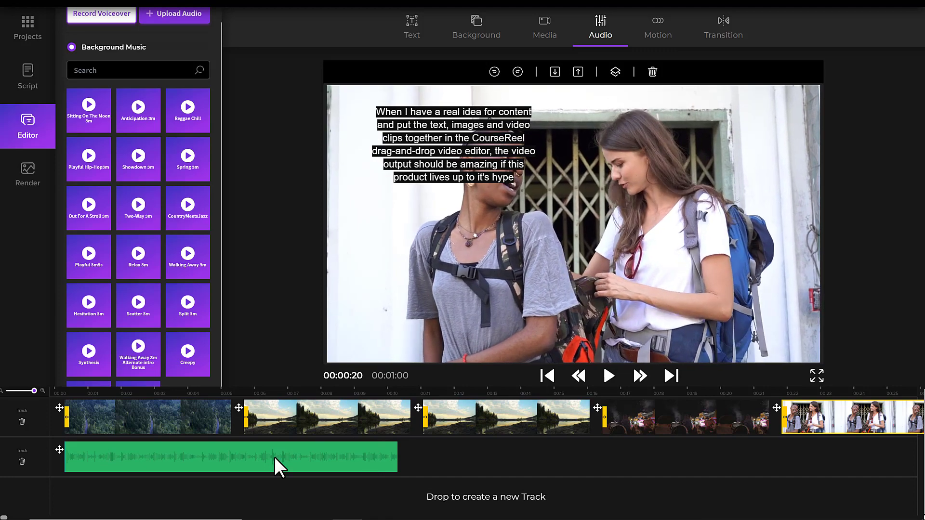
left_click_drag(277, 457, 229, 456)
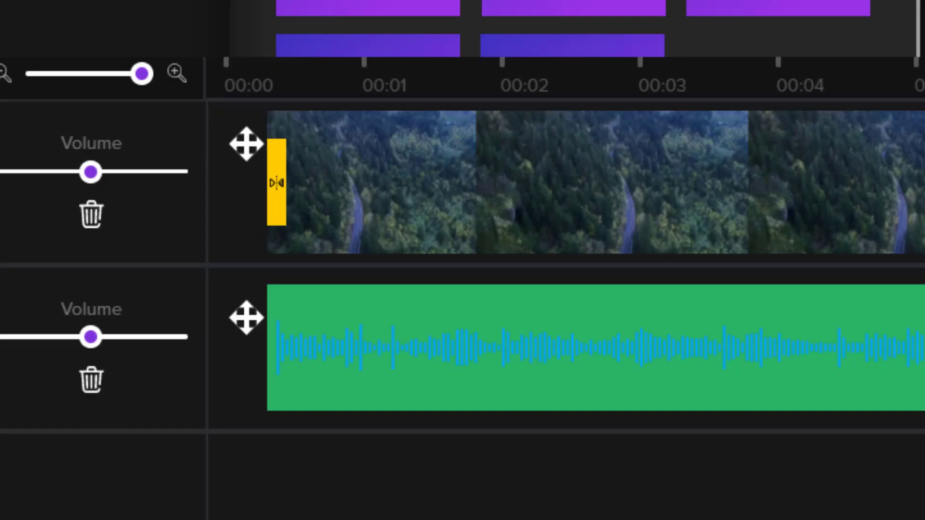
mouse_move(395, 447)
left_mouse_down()
mouse_move(403, 447)
mouse_move(395, 446)
left_mouse_up()
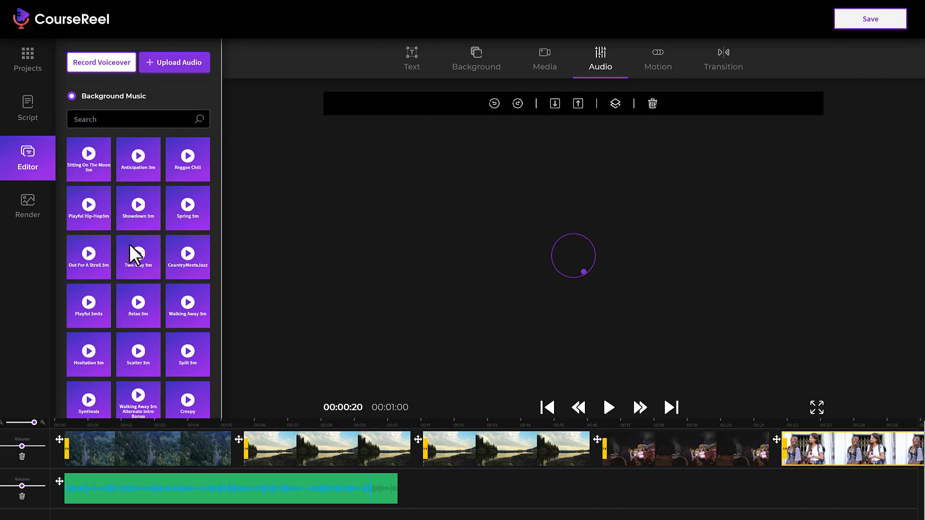
scroll(136, 268, "down", 2)
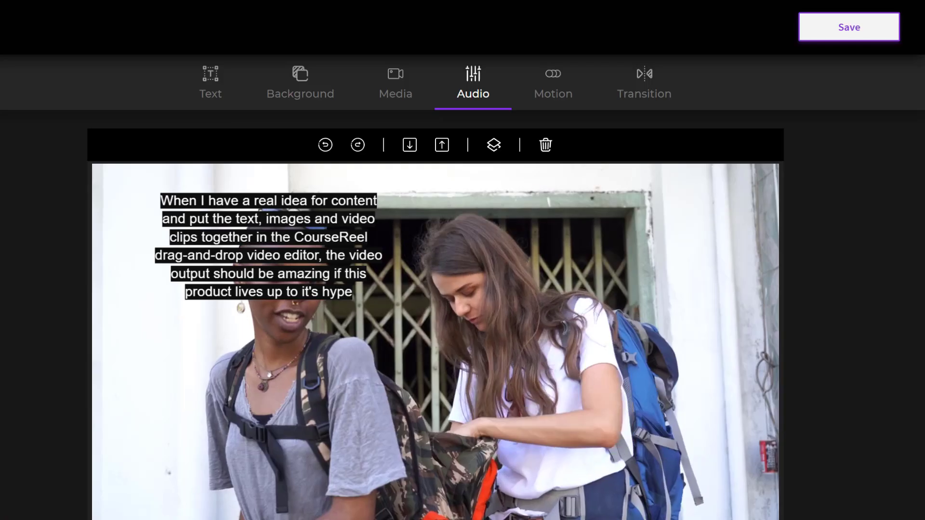
Enlarge the fireworks clip's caption and position it near the top of the frame
left_click(555, 98)
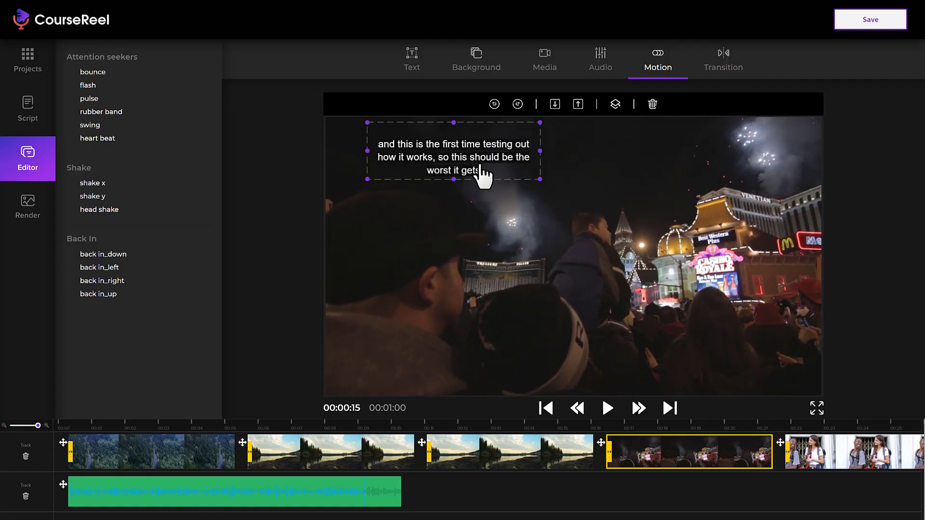
left_click_drag(540, 180, 645, 225)
left_click_drag(514, 176, 600, 288)
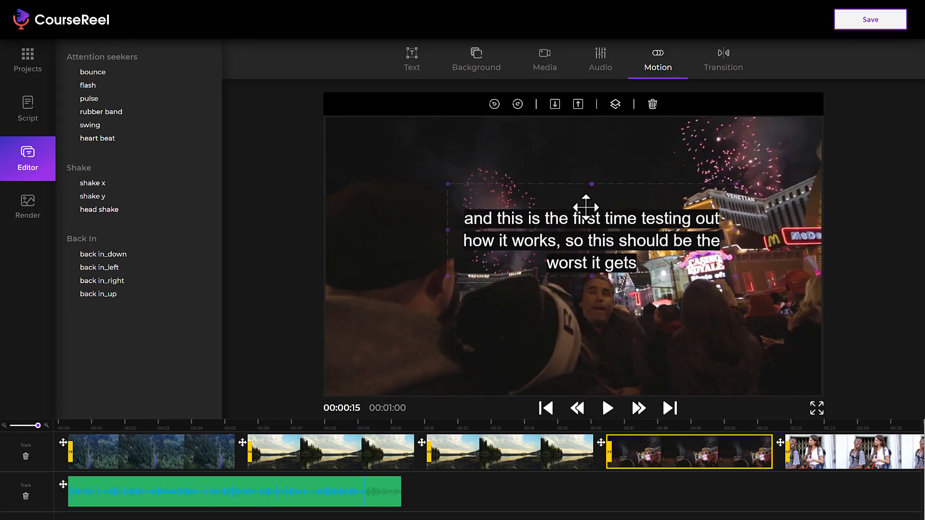
left_click_drag(584, 199, 575, 138)
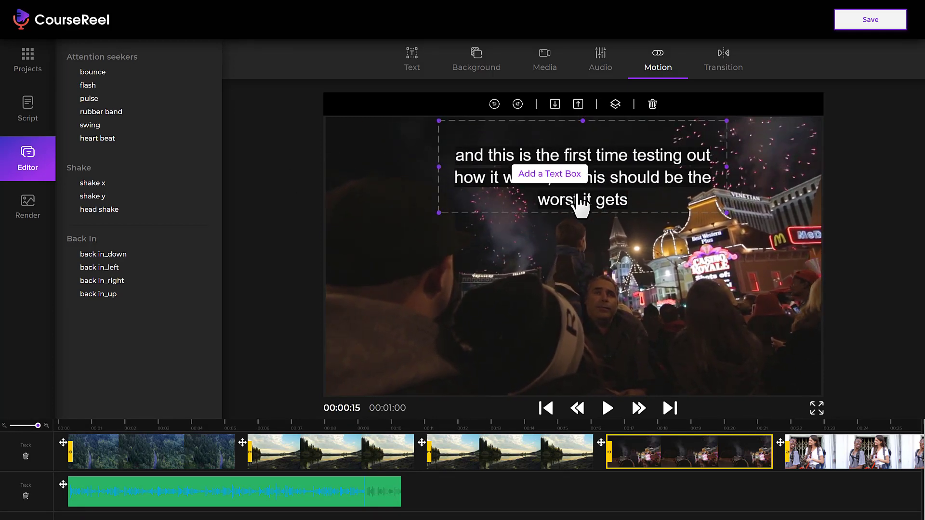
Try bounce, flash, rubber band, shake x, shake y, head shake and heart beat animations on the caption
left_click(92, 79)
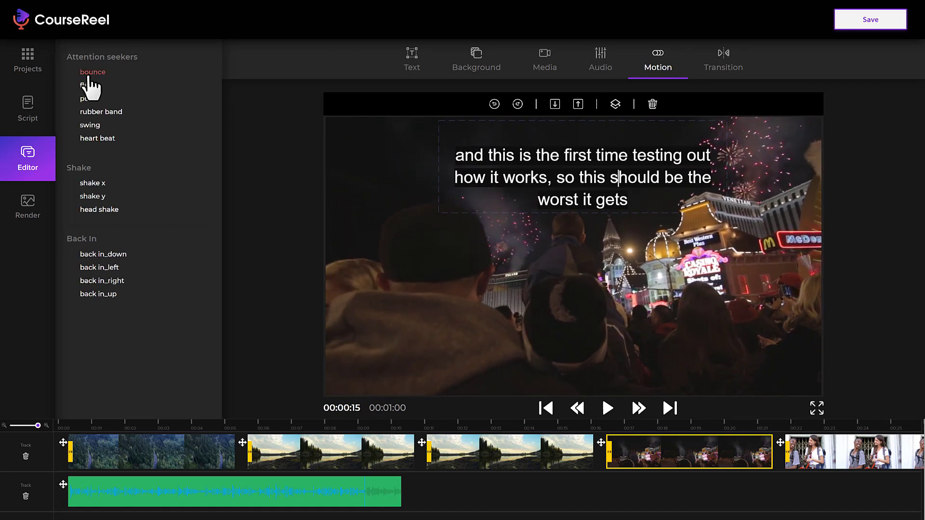
left_click(94, 86)
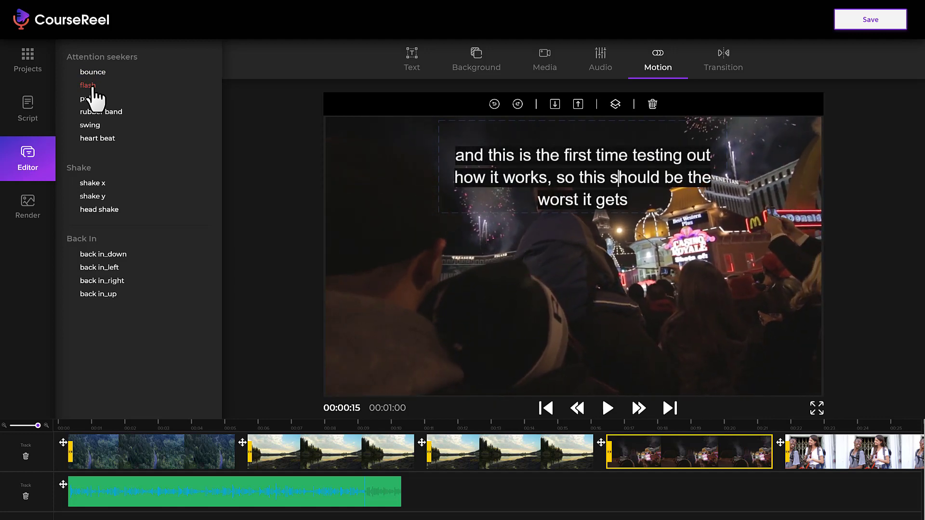
left_click(99, 112)
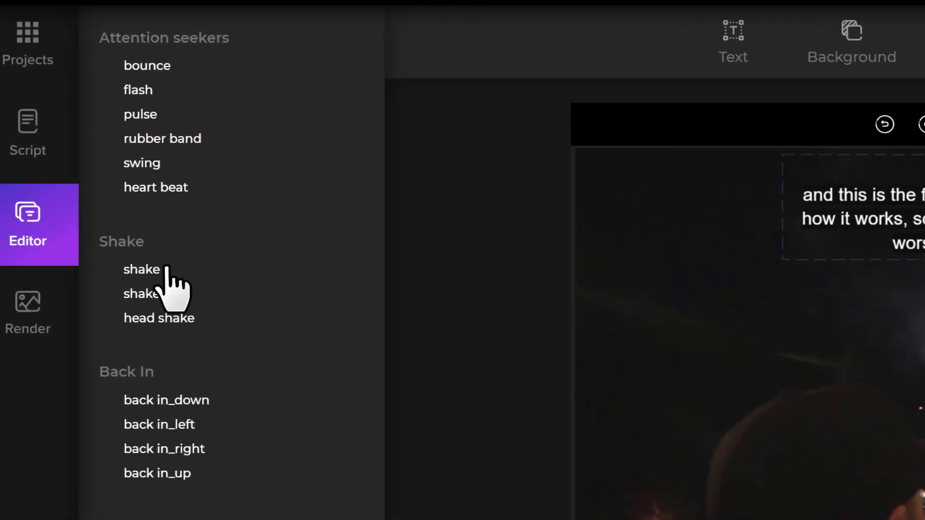
left_click(102, 185)
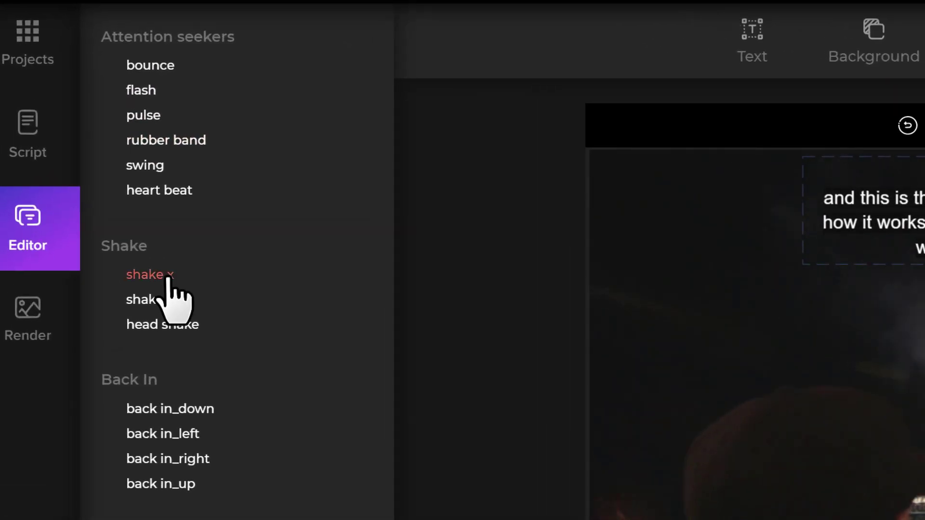
left_click(159, 302)
left_click(160, 324)
left_click(175, 192)
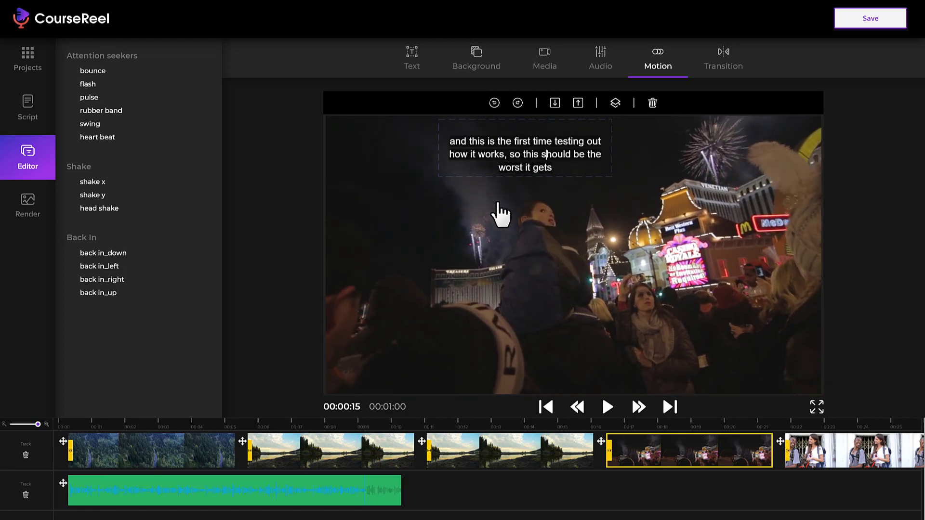
Enlarge the caption a bit more and nudge it right near the frame top
left_click(547, 183)
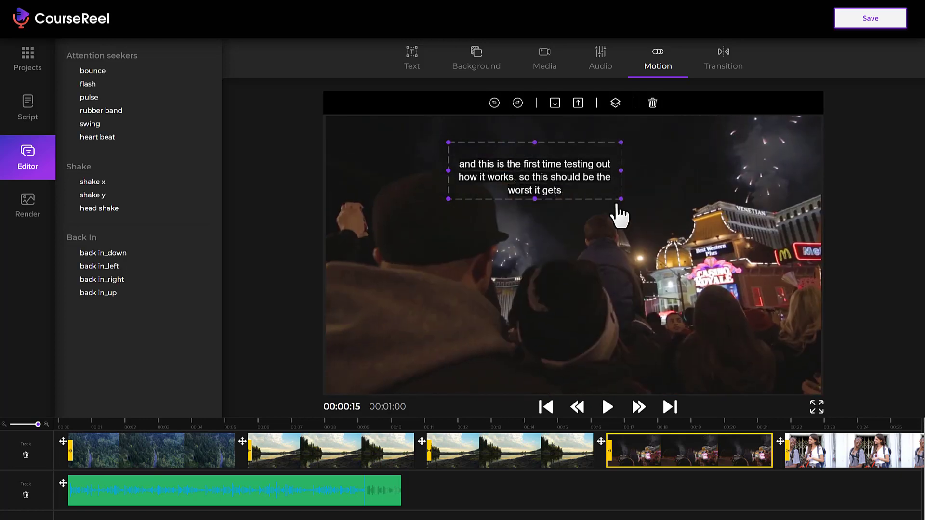
left_click_drag(624, 202, 663, 221)
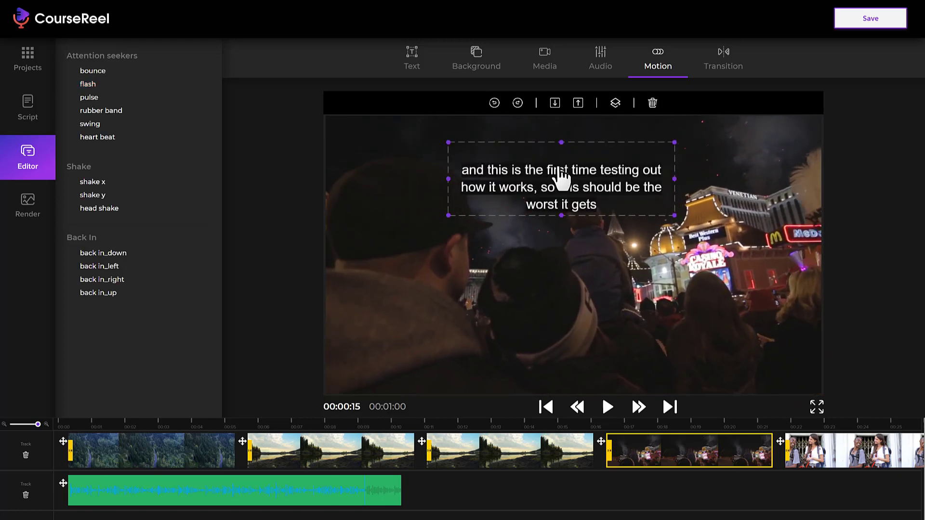
left_click_drag(561, 181, 580, 139)
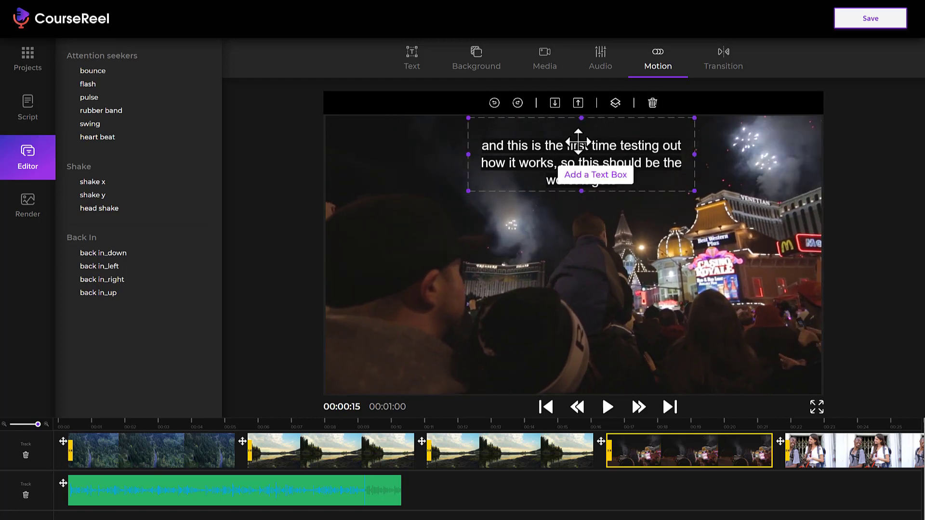
left_click(118, 71)
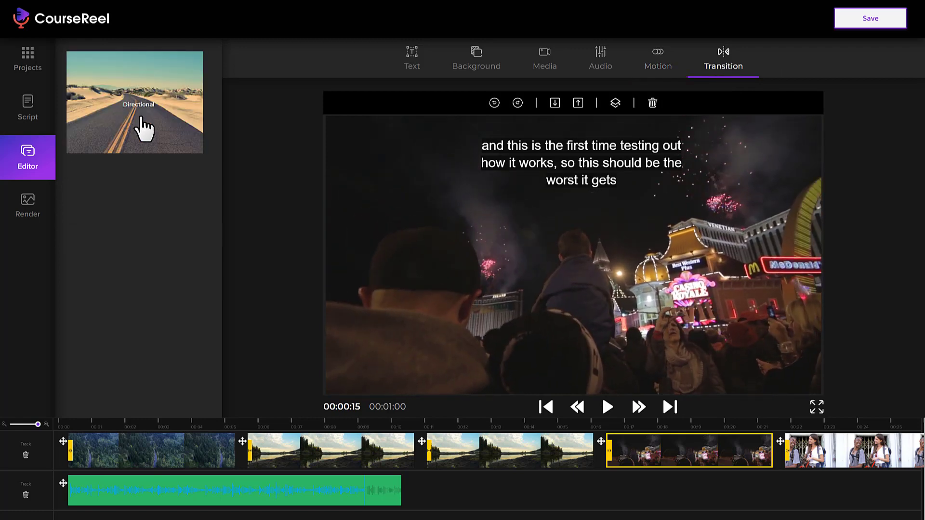
Deselect the caption with the Directional transition choice showing
left_click(434, 383)
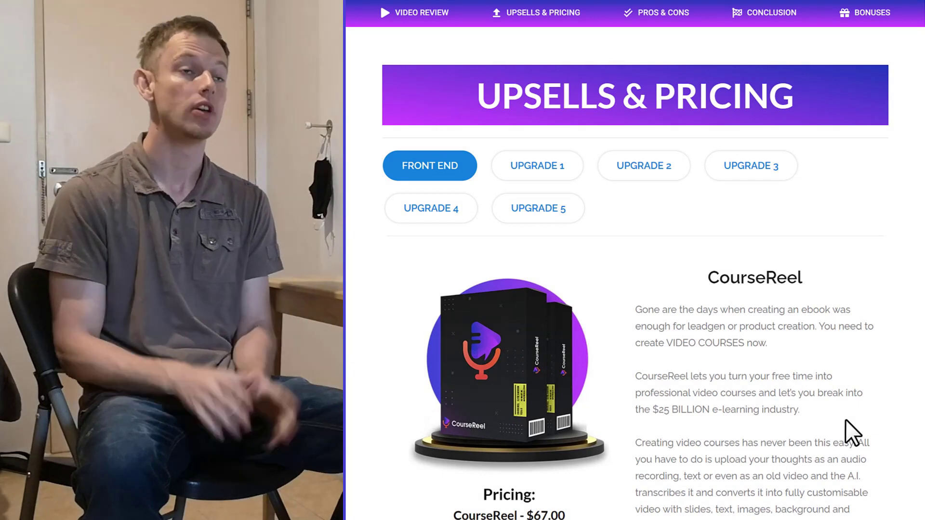
View the Unlimited, DFY, International, Business and PlayerNeos PRO upgrades, then the $67.00 front-end offer
left_click(559, 168)
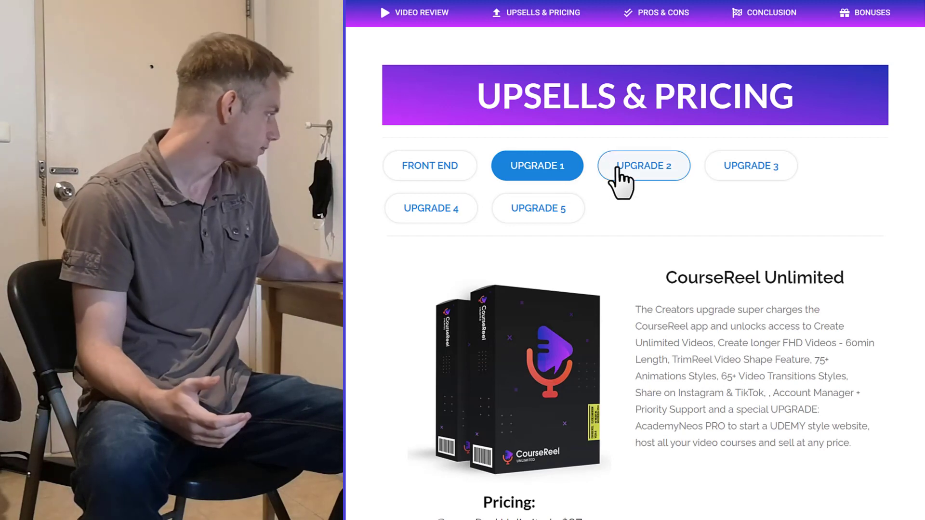
left_click(621, 178)
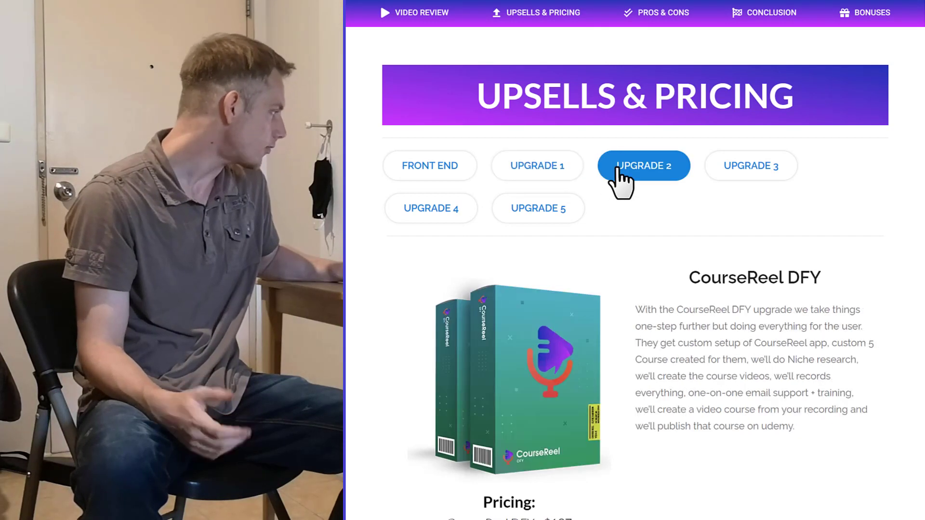
left_click(754, 180)
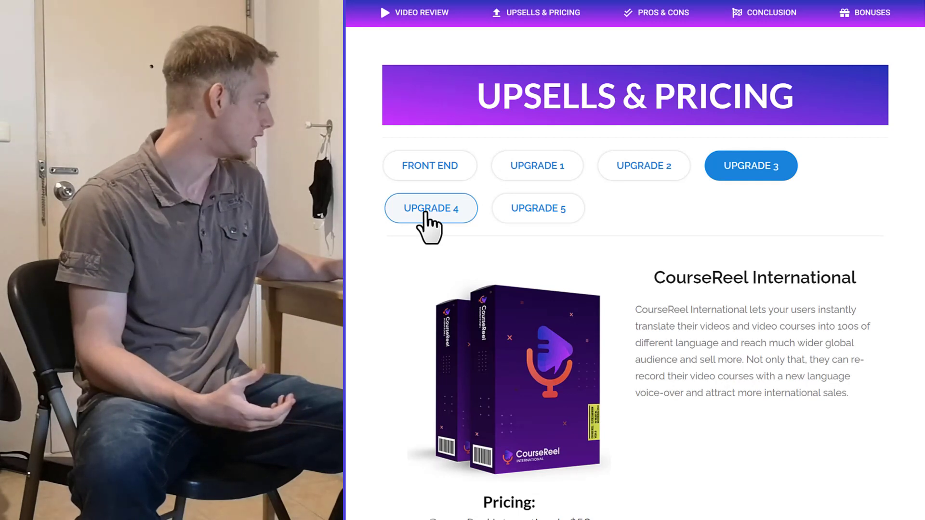
left_click(426, 212)
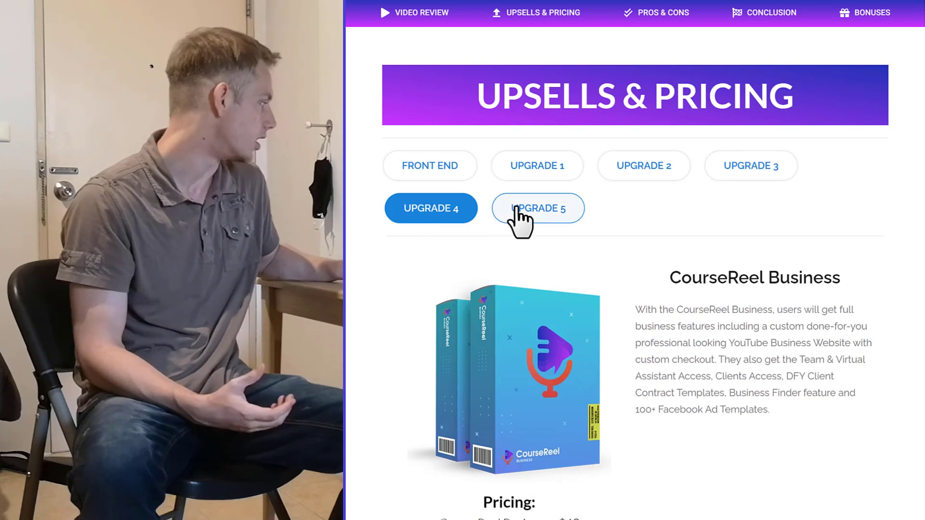
left_click(545, 212)
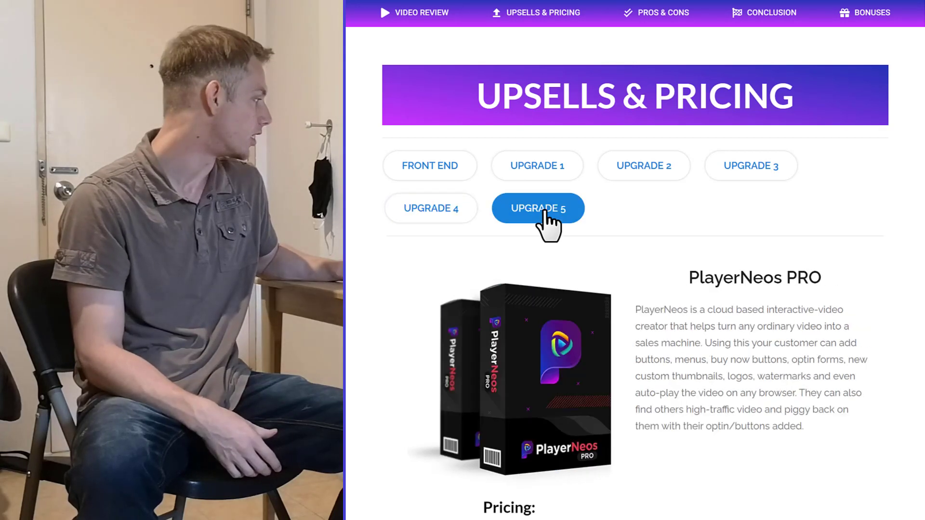
left_click(455, 173)
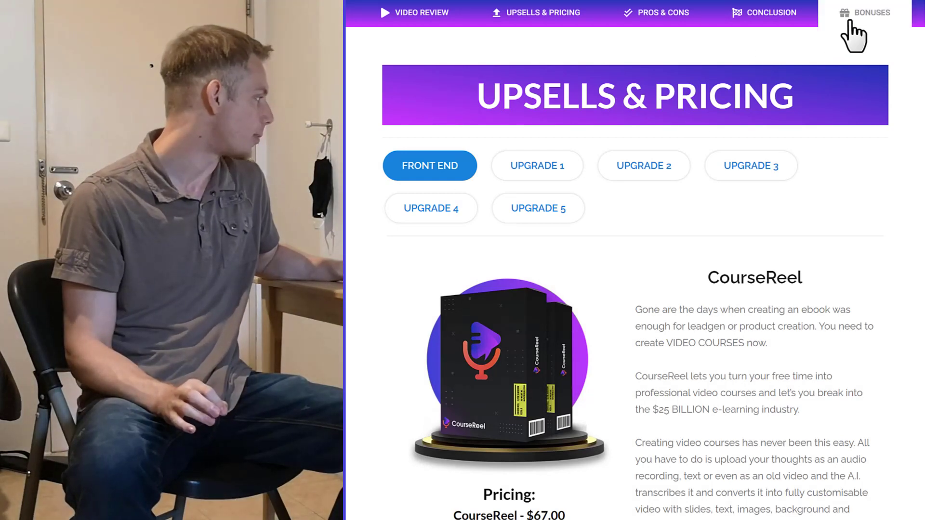
Jump to the review's Bonuses section listing 17+ free premium bonuses
left_click(854, 21)
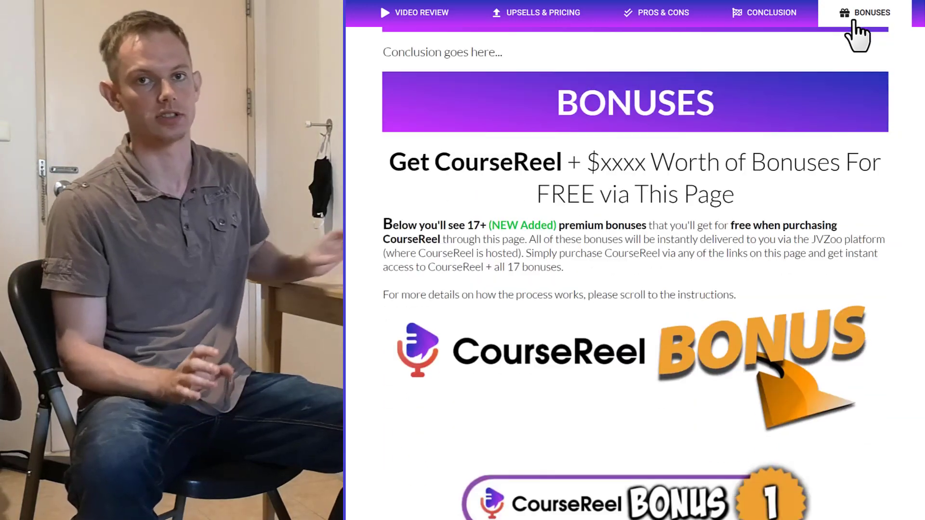